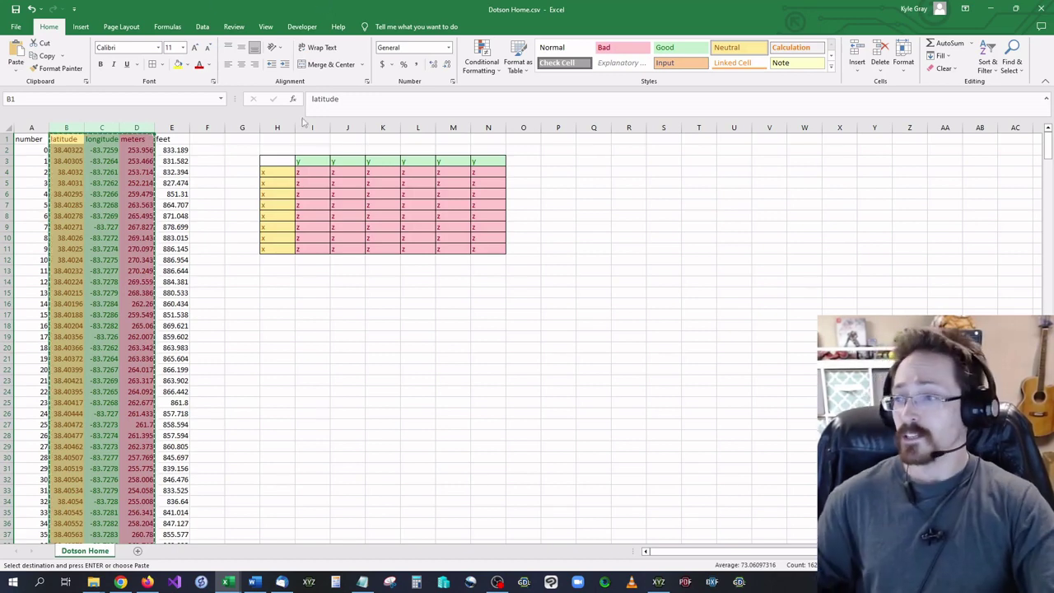
# Compare the latitude, longitude and meters columns with the x, y and z cells of the sample mesh layout in H3:N11.
pyautogui.click(240, 171)
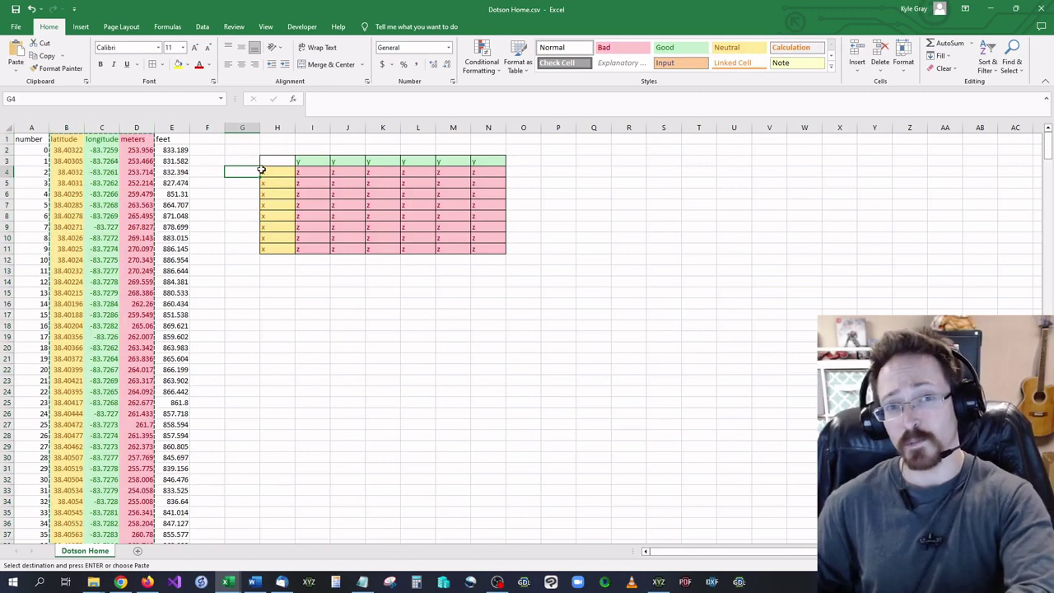
pyautogui.moveTo(278, 171); pyautogui.dragTo(273, 249)
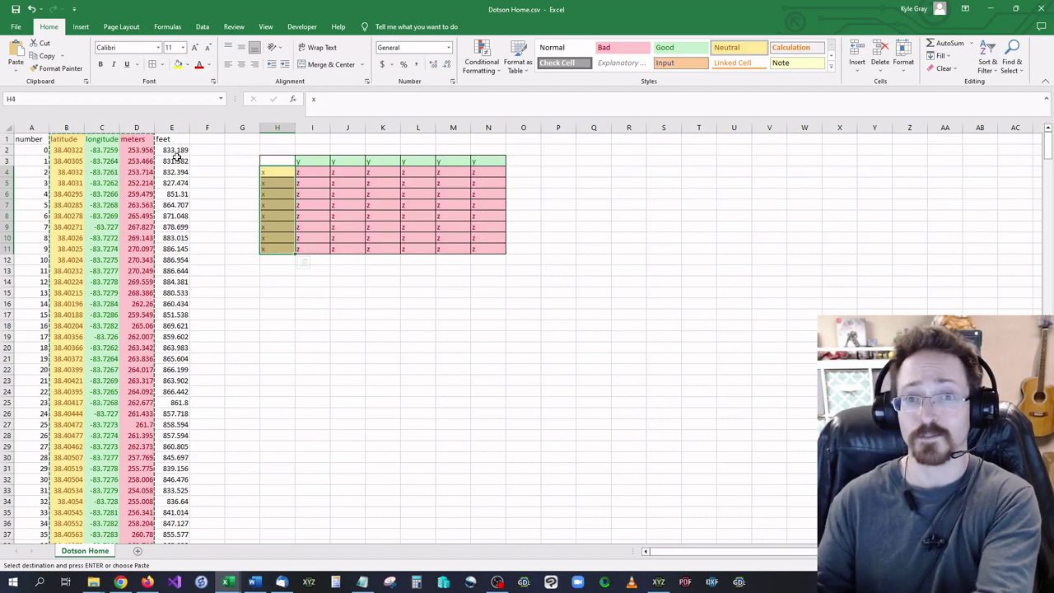
pyautogui.click(66, 149)
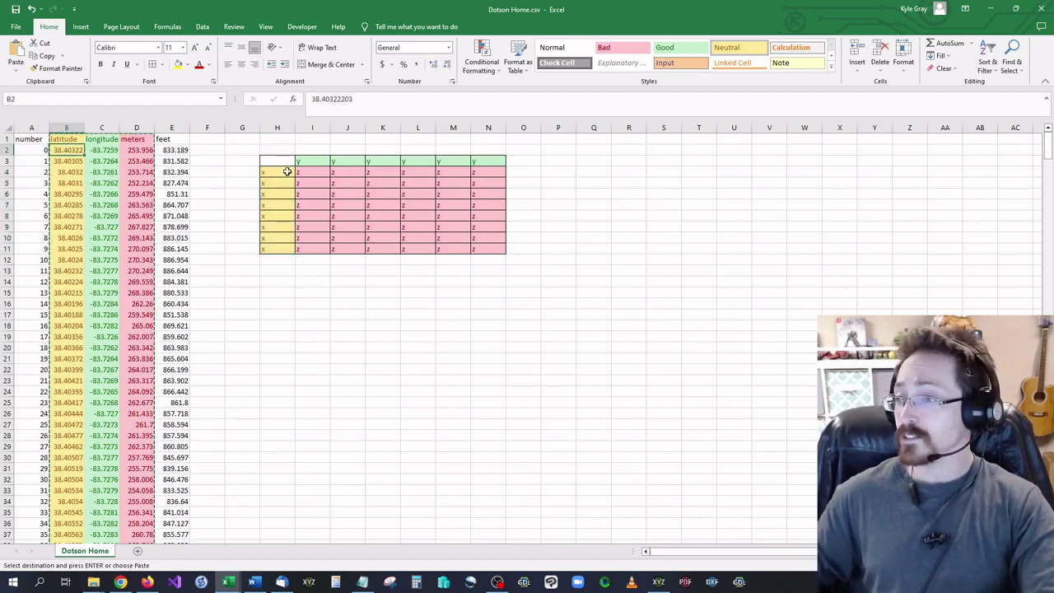
pyautogui.moveTo(285, 170); pyautogui.dragTo(277, 246)
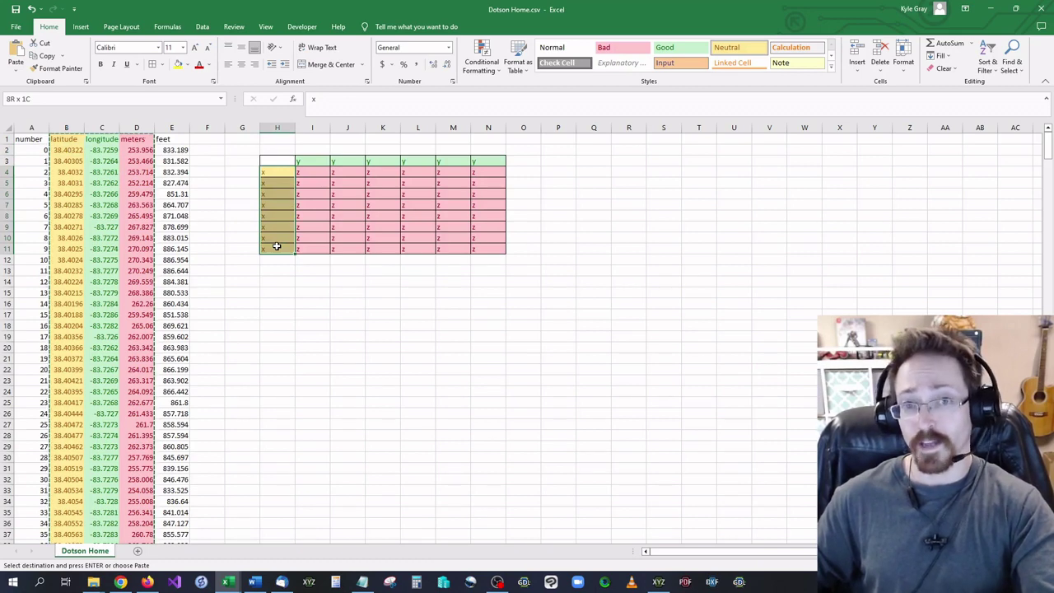
pyautogui.moveTo(277, 247); pyautogui.dragTo(278, 246)
pyautogui.hotkey('ctrl', 'v')
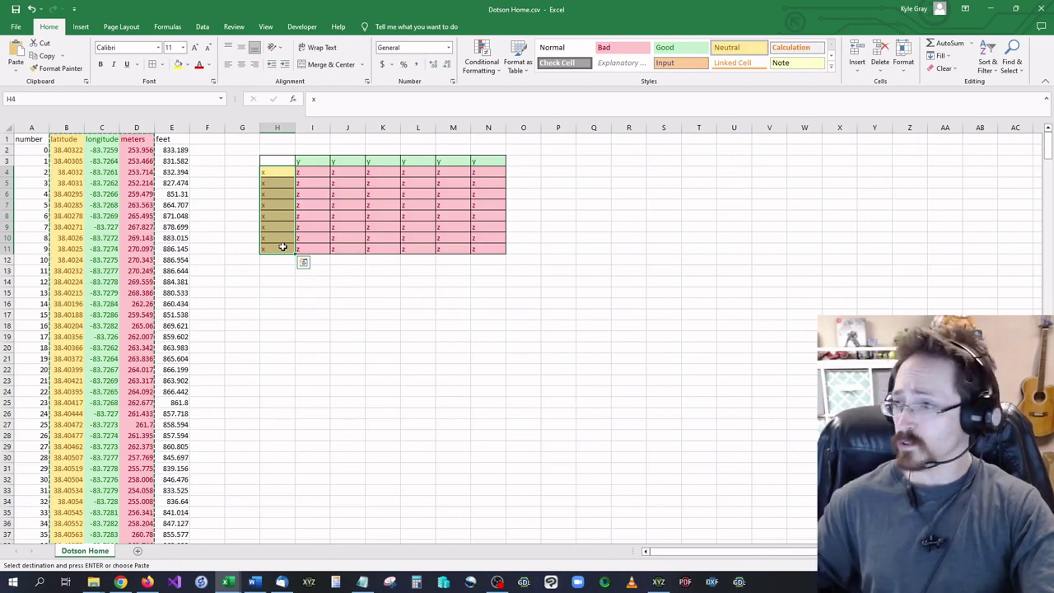
pyautogui.moveTo(66, 172); pyautogui.dragTo(65, 249)
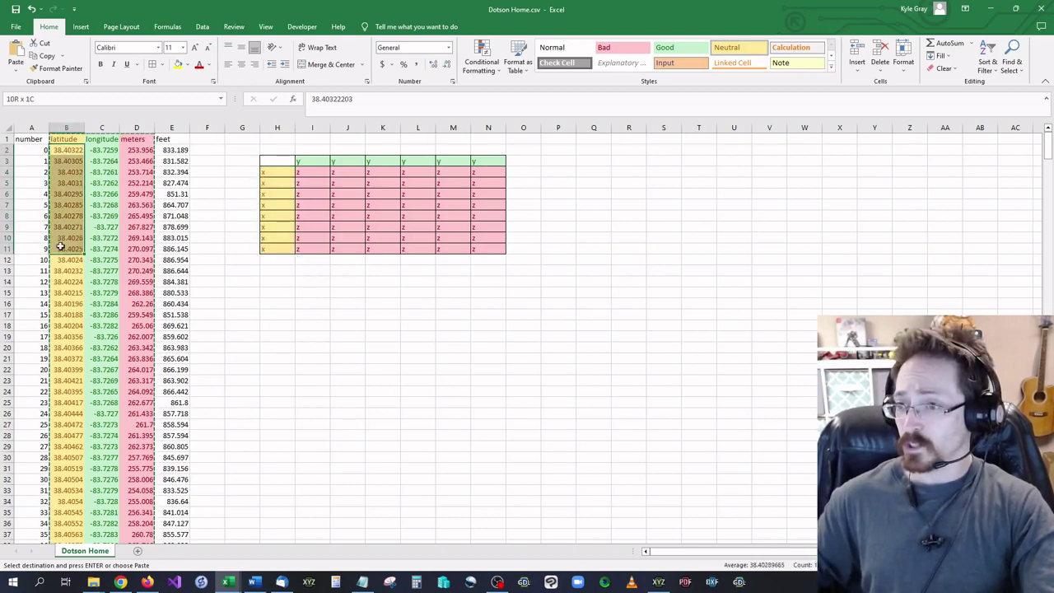
pyautogui.click(303, 158)
pyautogui.moveTo(303, 159); pyautogui.dragTo(500, 162)
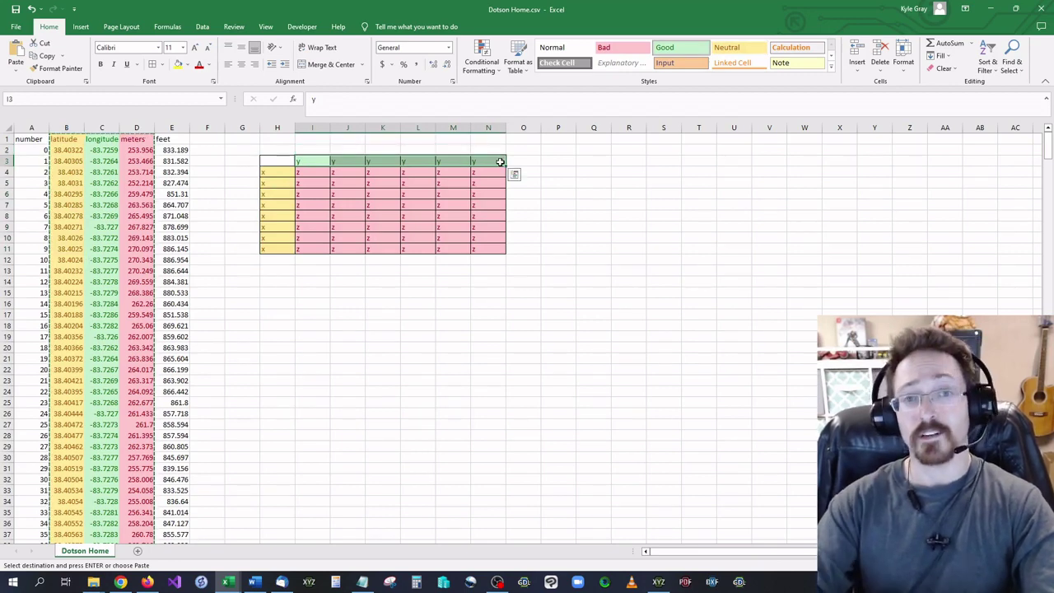
pyautogui.click(108, 149)
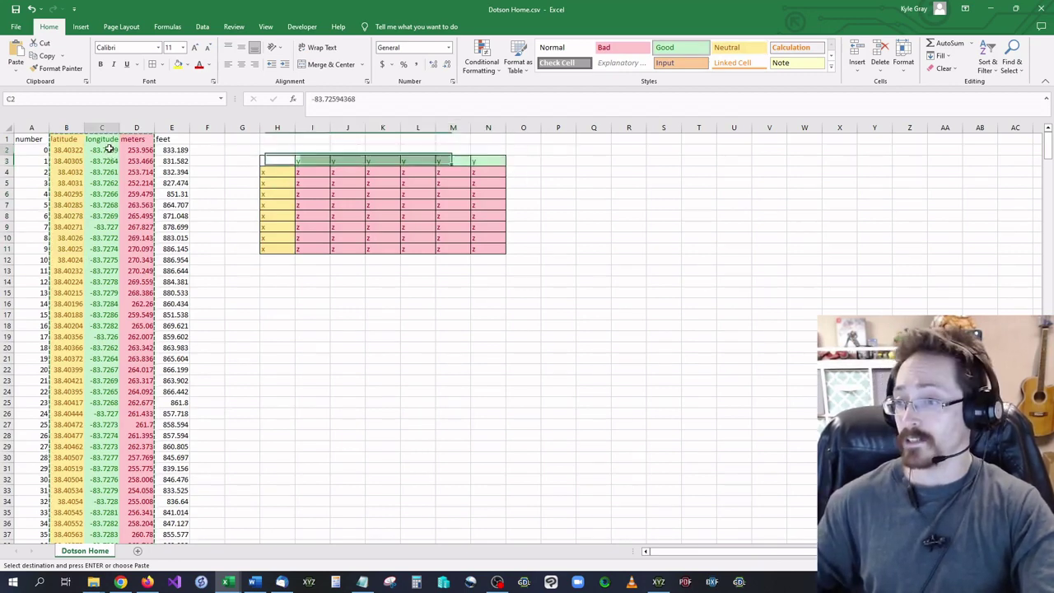
pyautogui.moveTo(314, 174); pyautogui.dragTo(493, 248)
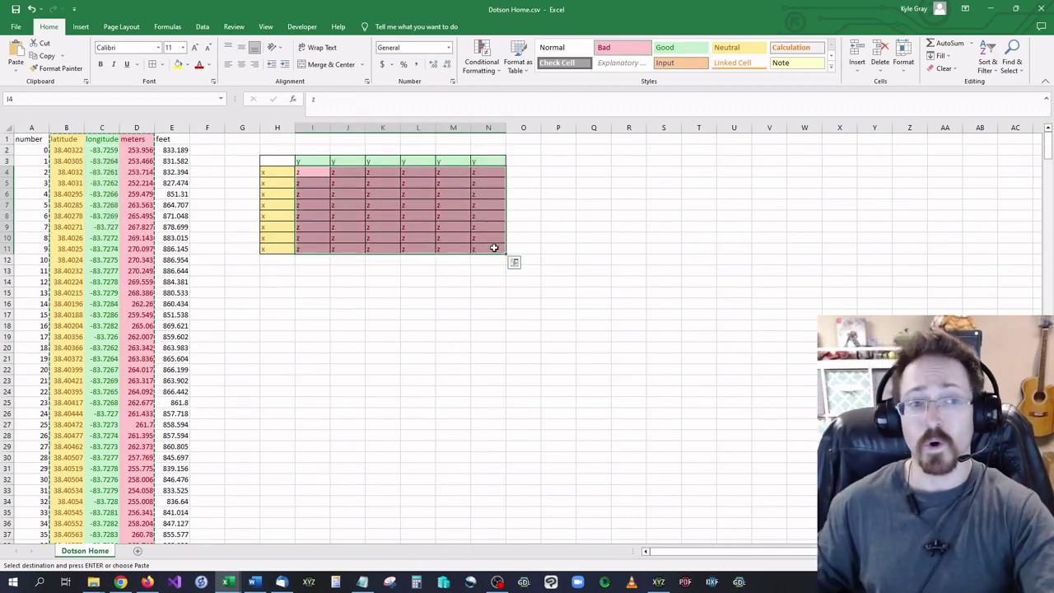
# Copy the latitude, longitude and meters columns, B through D.
pyautogui.moveTo(66, 128); pyautogui.dragTo(137, 128)
pyautogui.rightClick(140, 213)
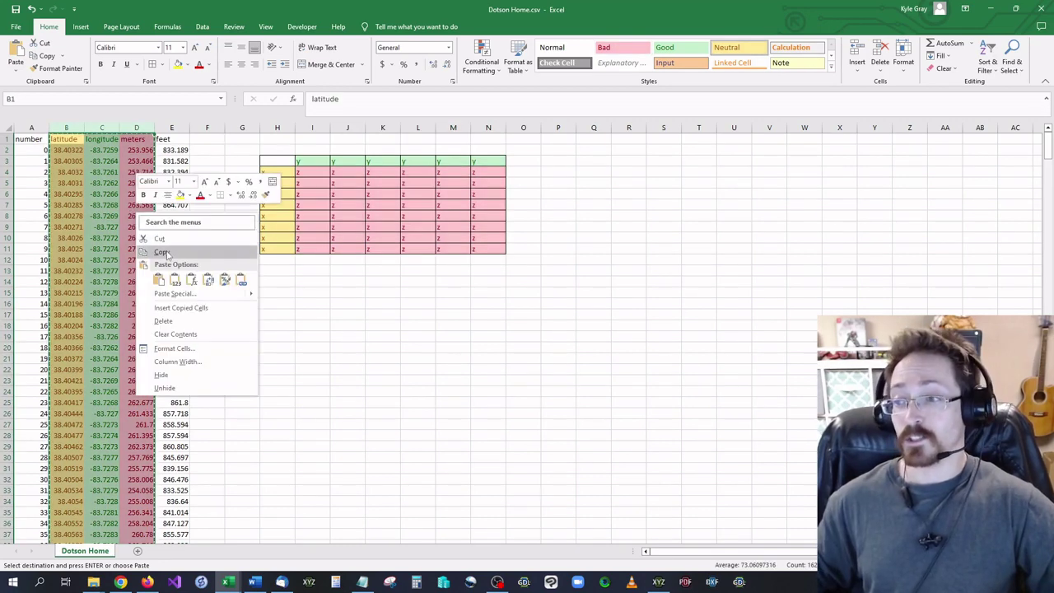
pyautogui.click(161, 252)
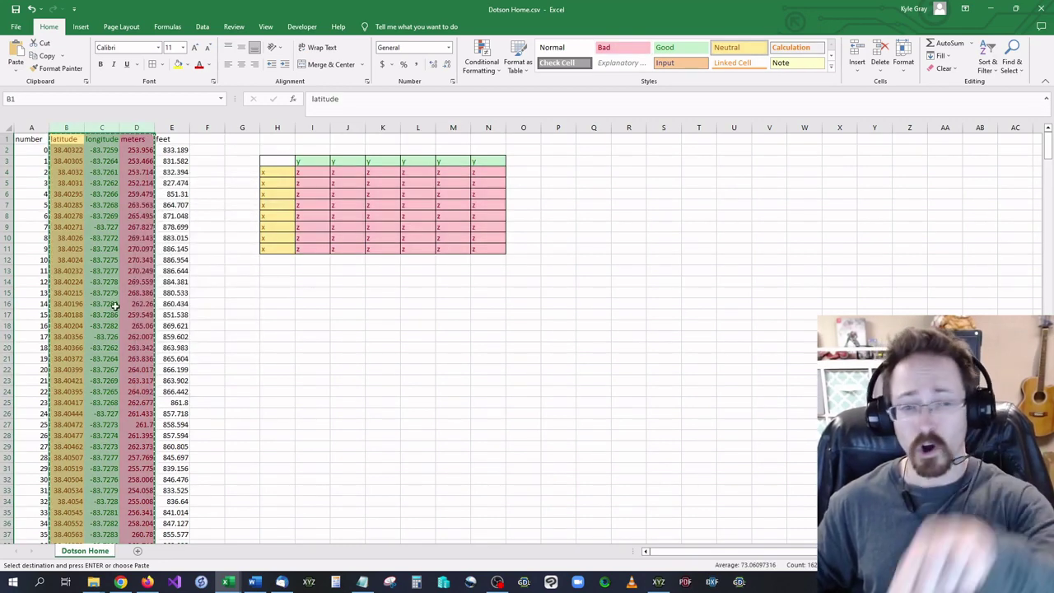
# Switch to XYZ Mesh, paste the copied coordinates into the XYZ input table from row 1, and maximize the window.
pyautogui.click(658, 581)
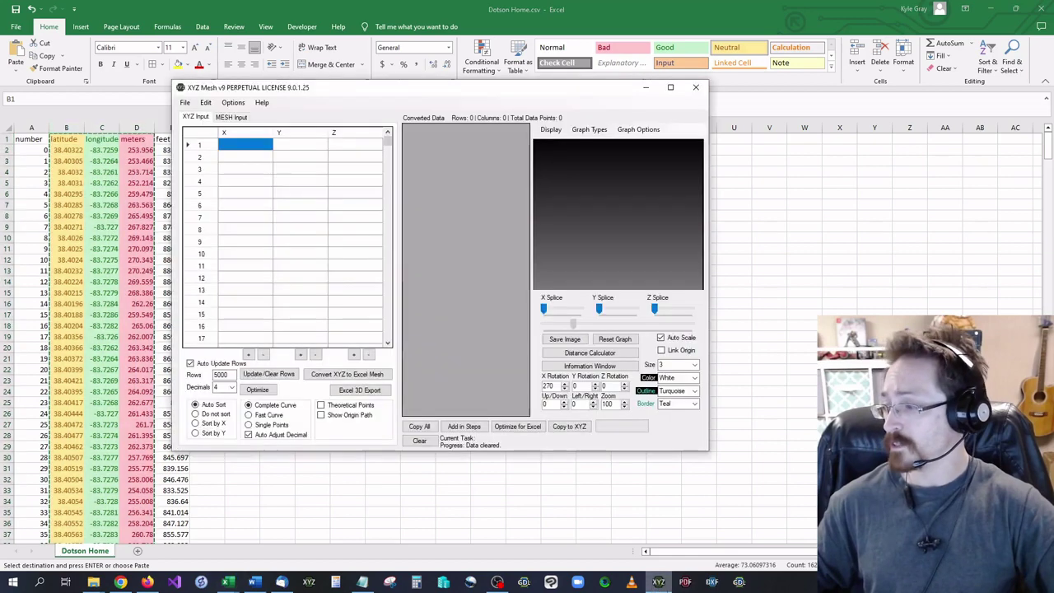
pyautogui.rightClick(255, 146)
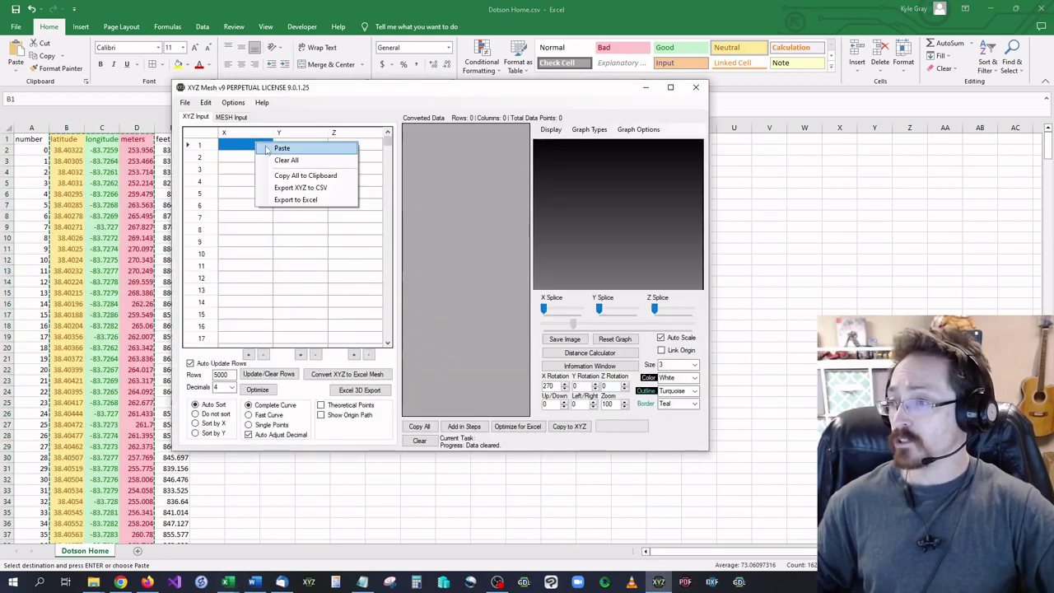
pyautogui.click(272, 152)
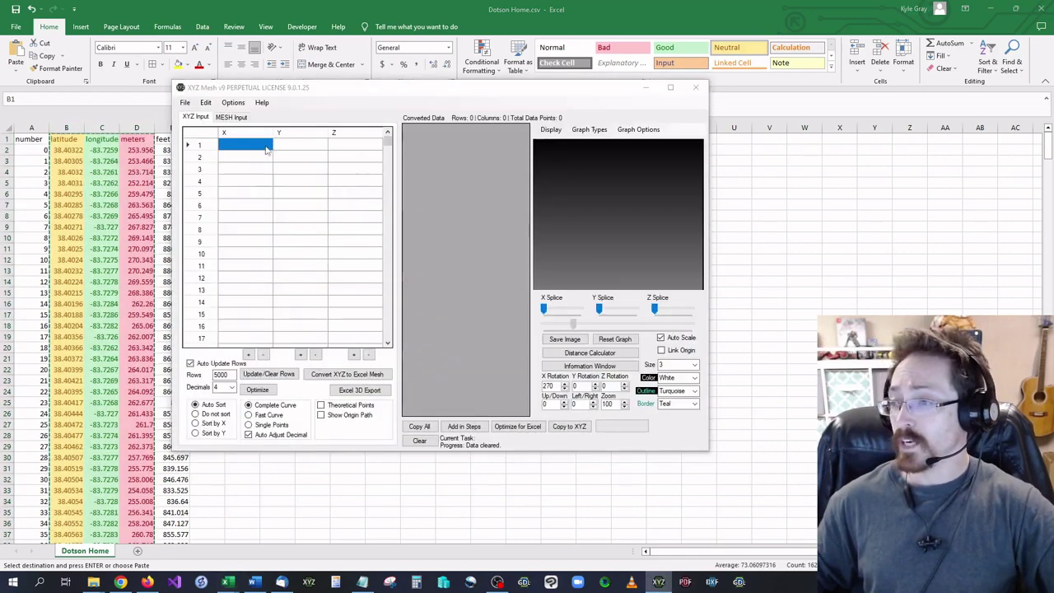
pyautogui.click(670, 87)
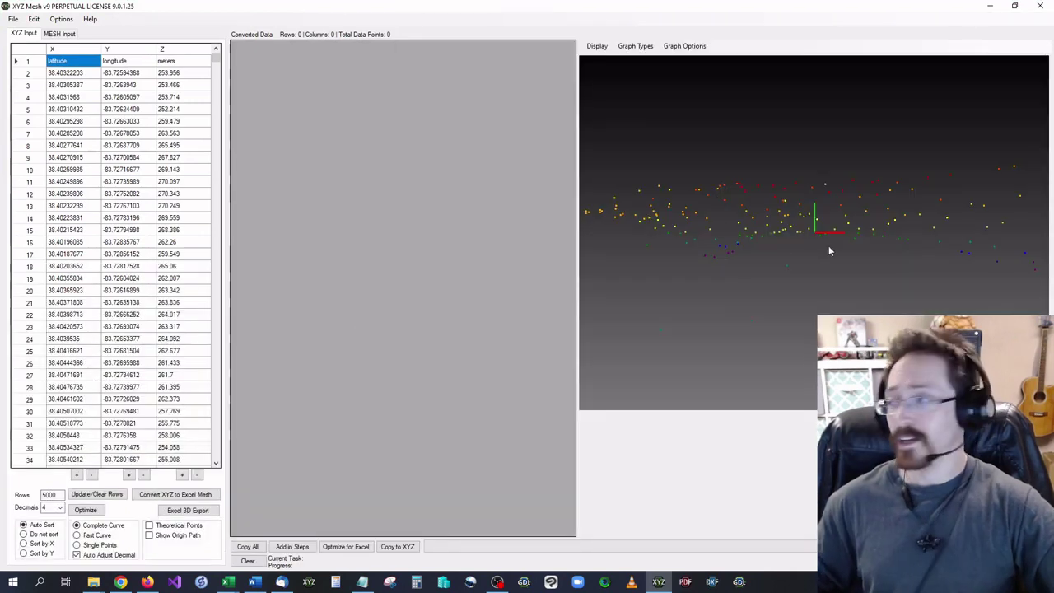
# Convert the XYZ points to an Excel mesh using Complete Curve with Theoretical Points enabled.
pyautogui.scroll(-5, 829, 246)
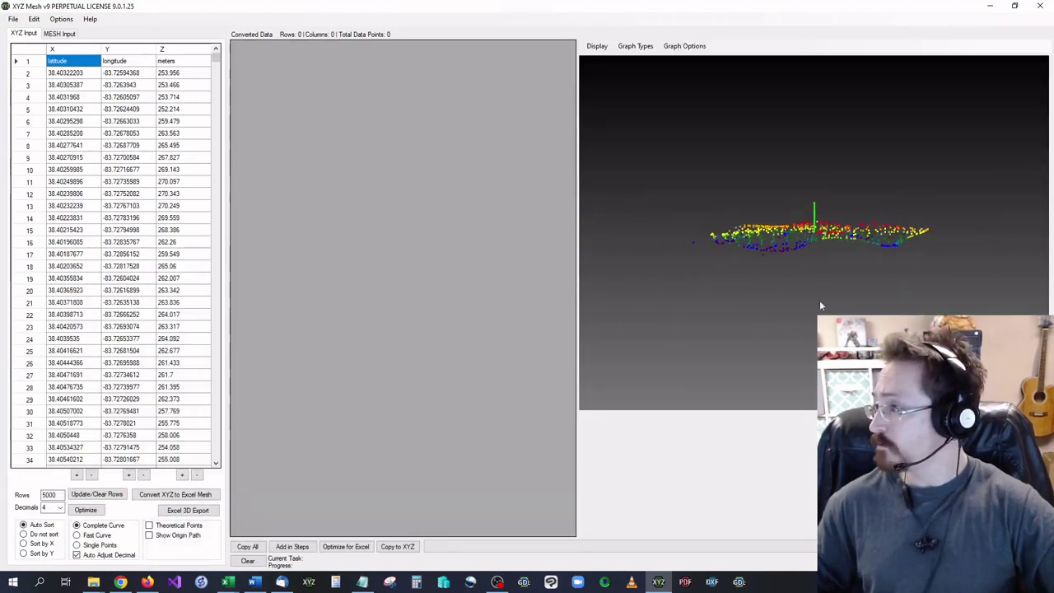
pyautogui.moveTo(821, 304); pyautogui.dragTo(708, 302)
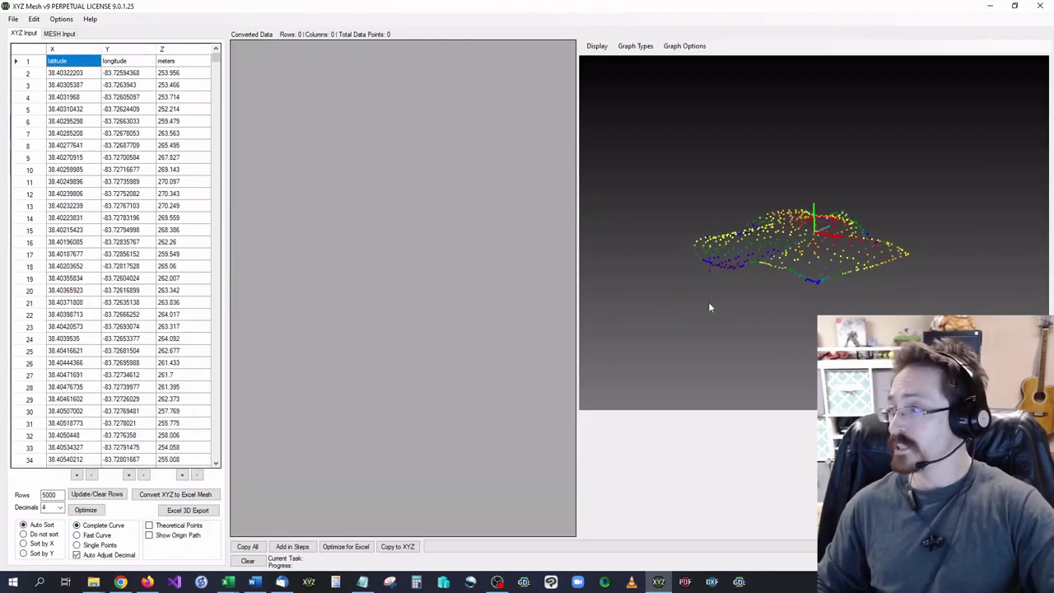
pyautogui.scroll(5, 783, 304)
pyautogui.scroll(-4, 782, 304)
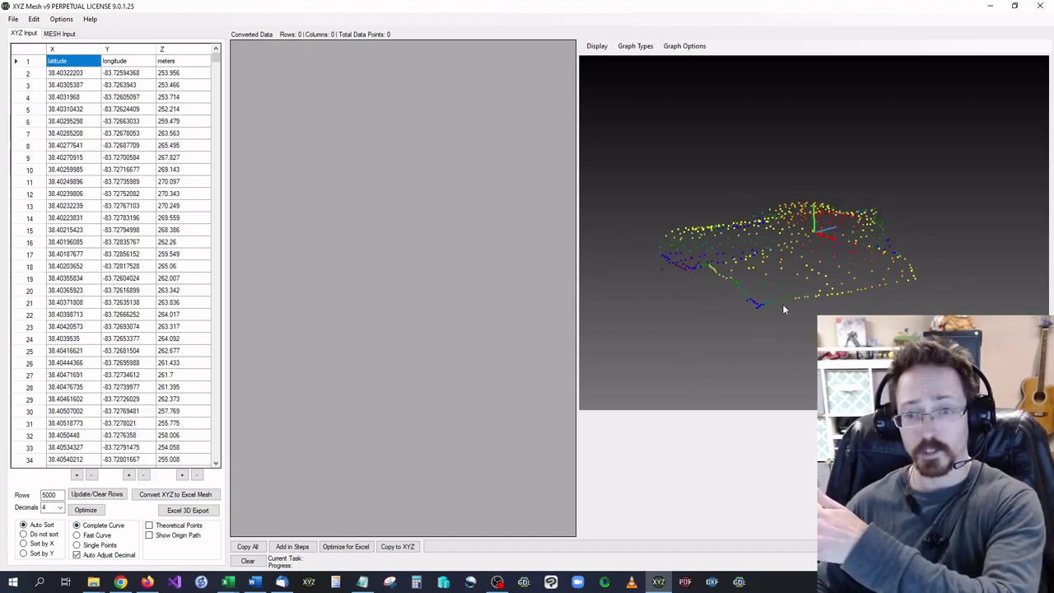
pyautogui.moveTo(618, 305); pyautogui.dragTo(675, 306)
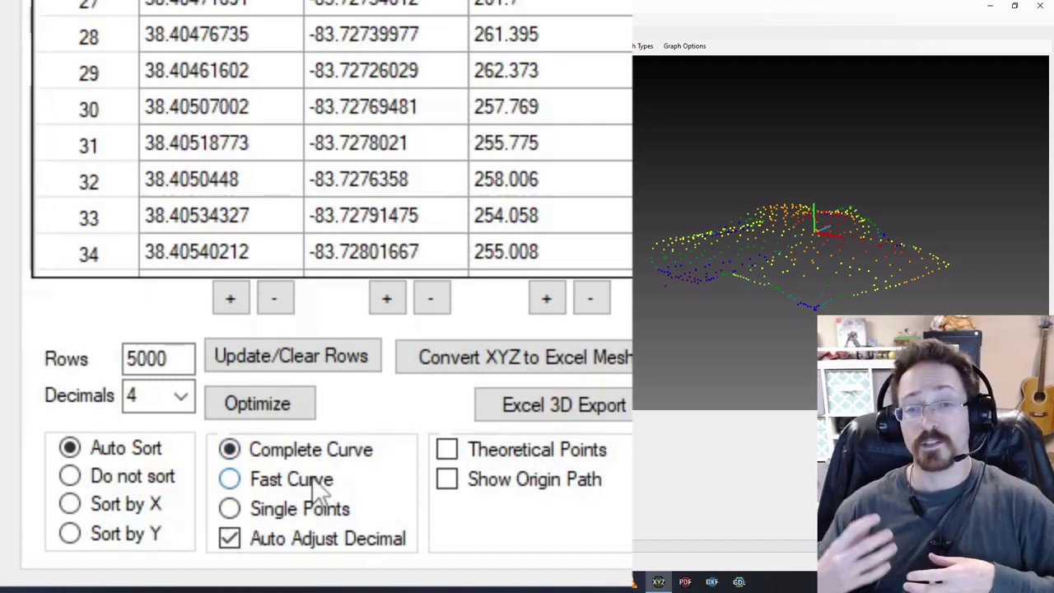
pyautogui.click(246, 506)
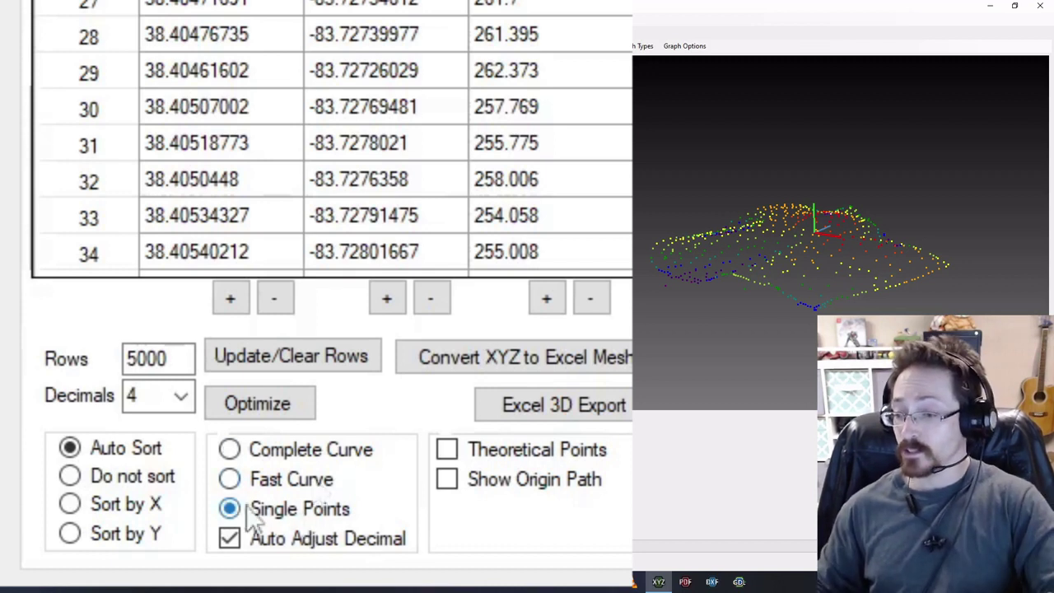
pyautogui.click(289, 449)
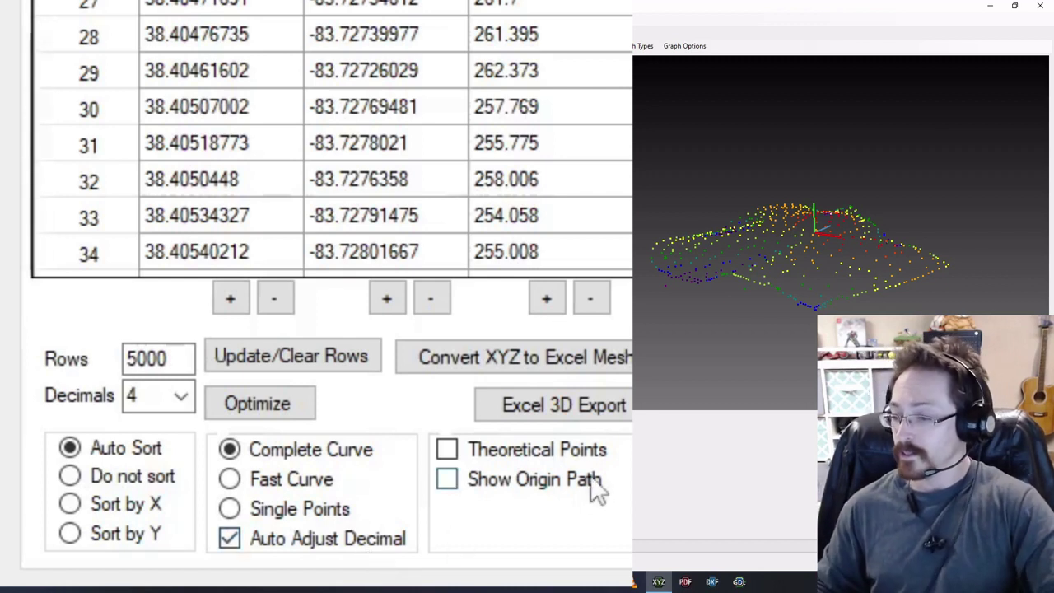
pyautogui.click(524, 455)
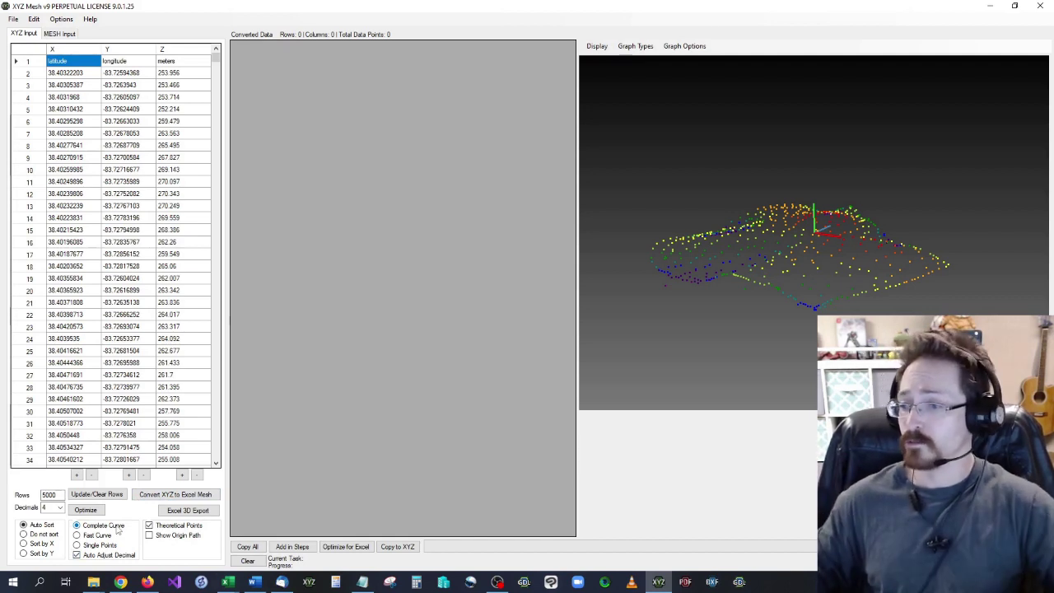
pyautogui.click(144, 499)
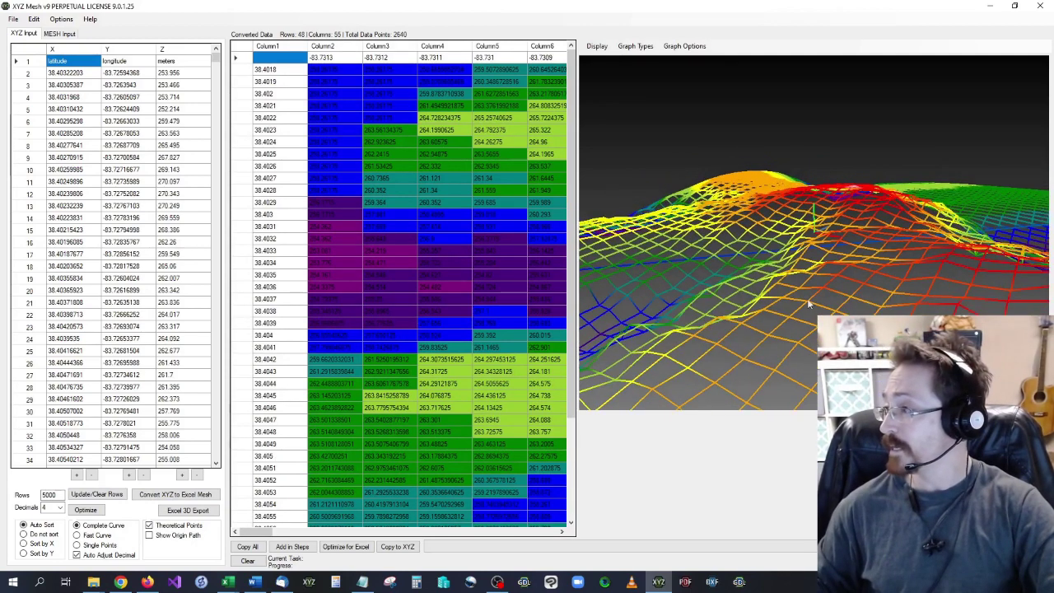
# Change the converted mesh's graph type to Surface.
pyautogui.scroll(-5, 809, 305)
pyautogui.moveTo(783, 306); pyautogui.dragTo(749, 307)
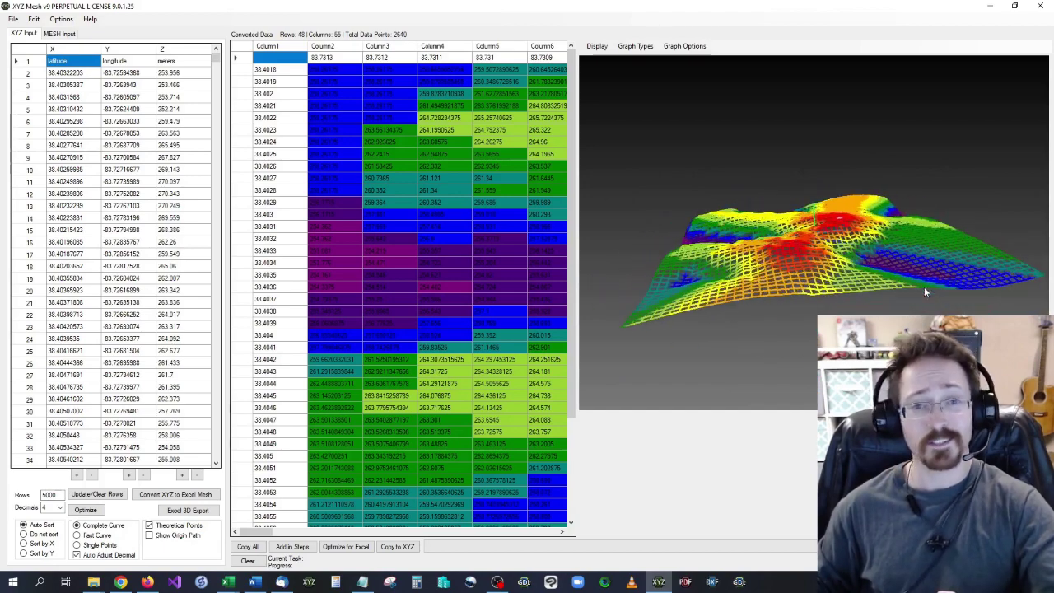
pyautogui.click(640, 48)
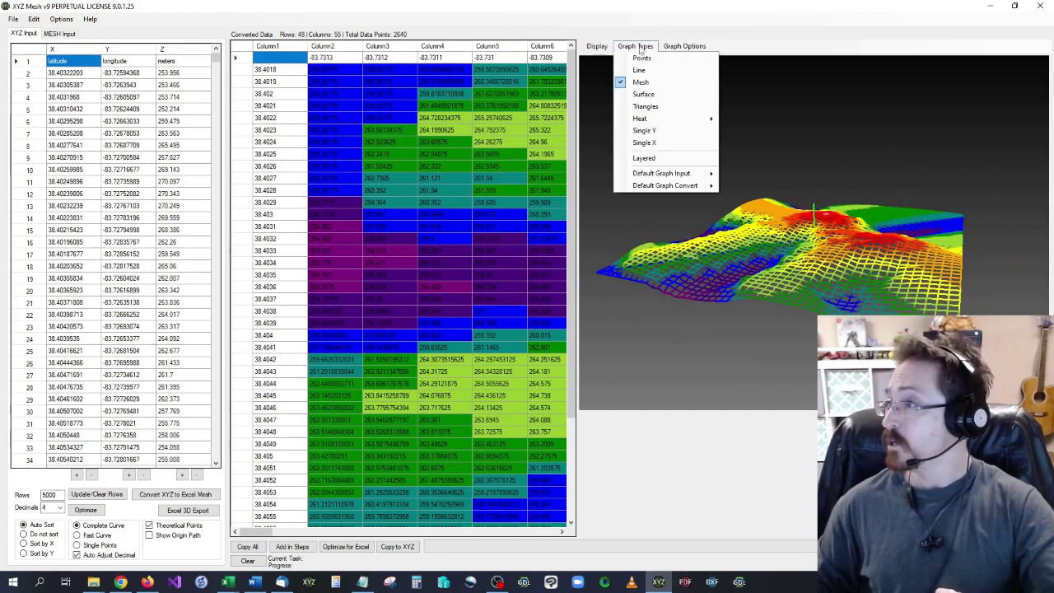
pyautogui.click(667, 95)
# Turn off Auto Scale and manually adjust the graph's height scale to give the terrain surface a flatter relief.
pyautogui.moveTo(724, 281); pyautogui.dragTo(889, 314)
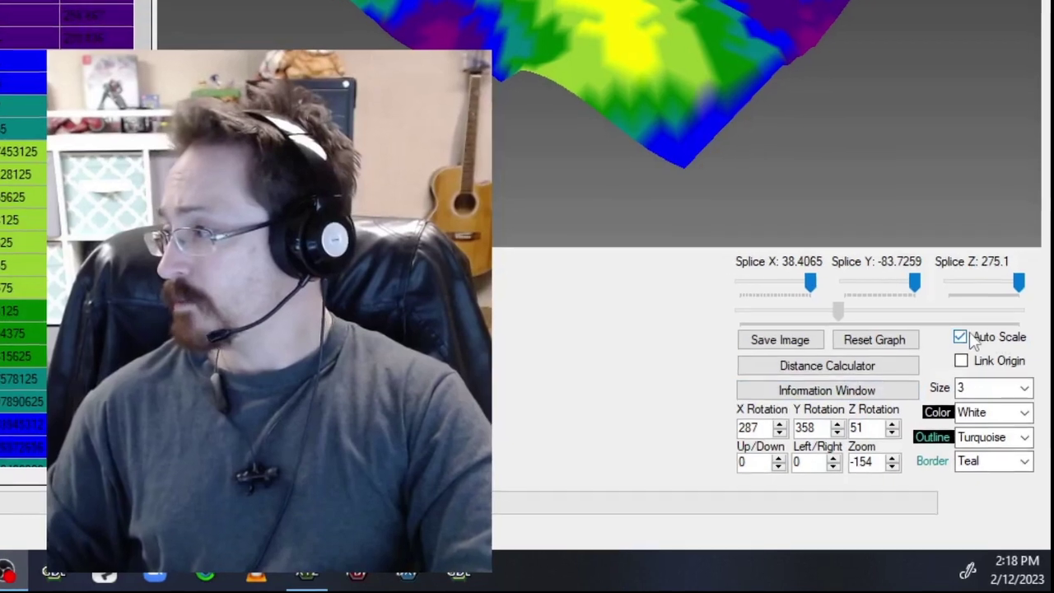
pyautogui.click(993, 391)
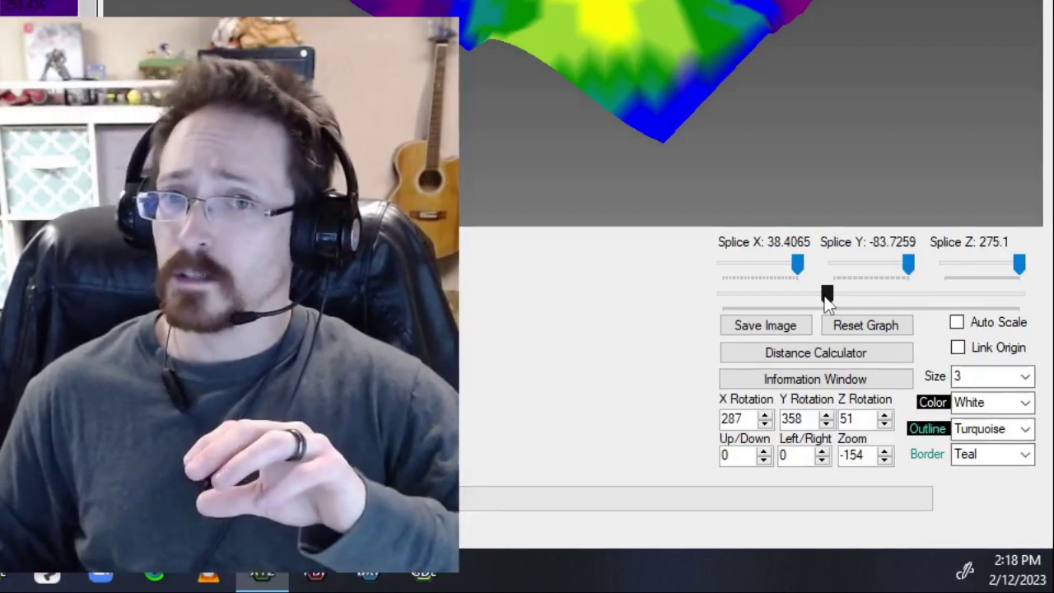
pyautogui.moveTo(829, 298); pyautogui.dragTo(800, 298)
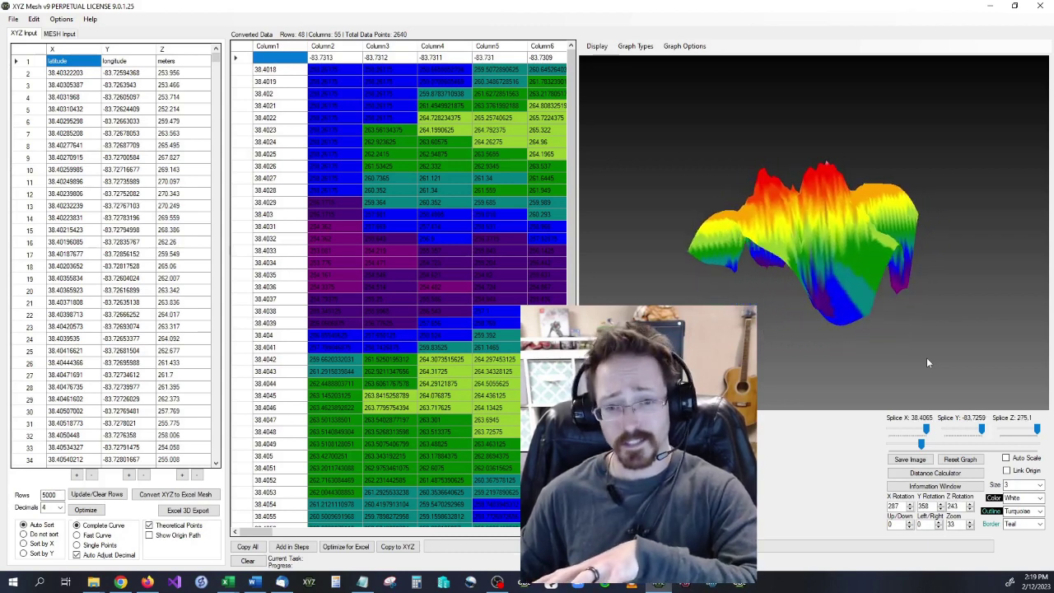
pyautogui.moveTo(922, 444); pyautogui.dragTo(959, 449)
pyautogui.scroll(-5, 843, 280)
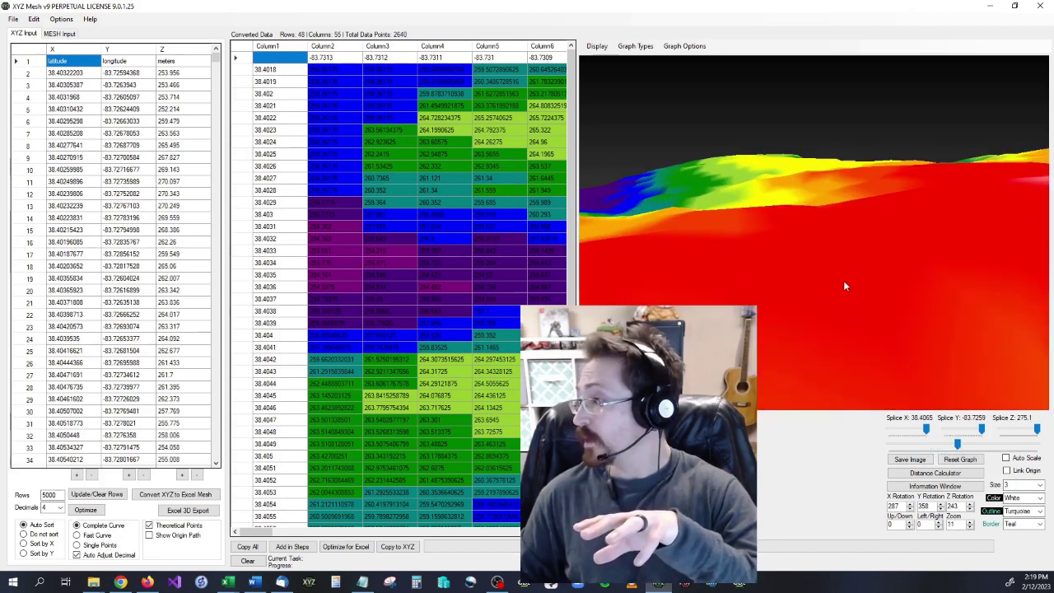
pyautogui.scroll(-5, 826, 293)
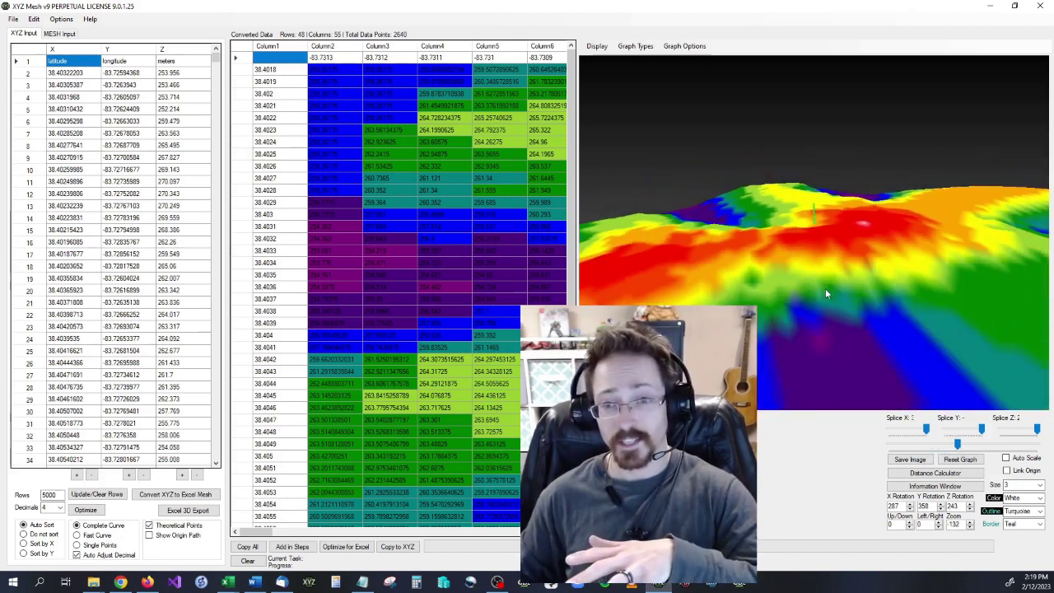
pyautogui.scroll(2, 790, 300)
pyautogui.moveTo(759, 311); pyautogui.dragTo(961, 308)
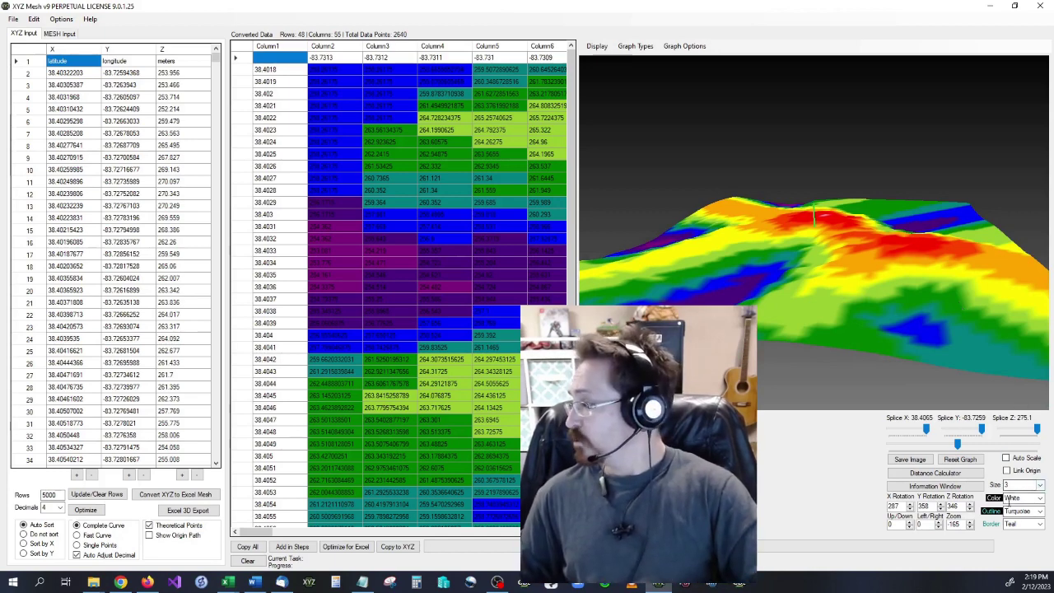
pyautogui.moveTo(902, 310); pyautogui.dragTo(880, 297)
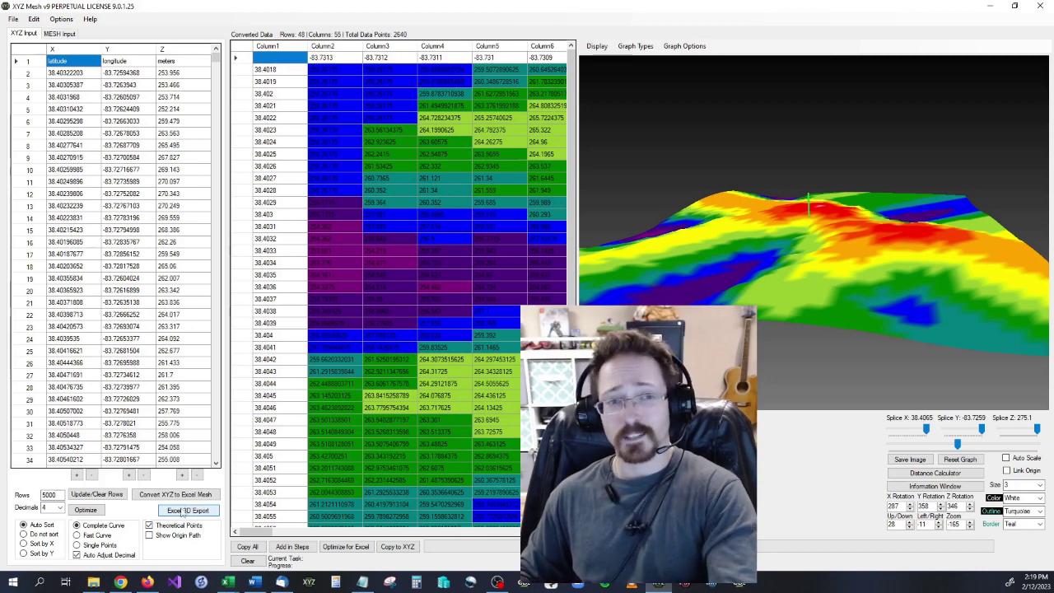
# Export the converted mesh to Excel as a Display 3-D Surface chart, with Major Units on Auto and no chart or business information included.
pyautogui.click(13, 19)
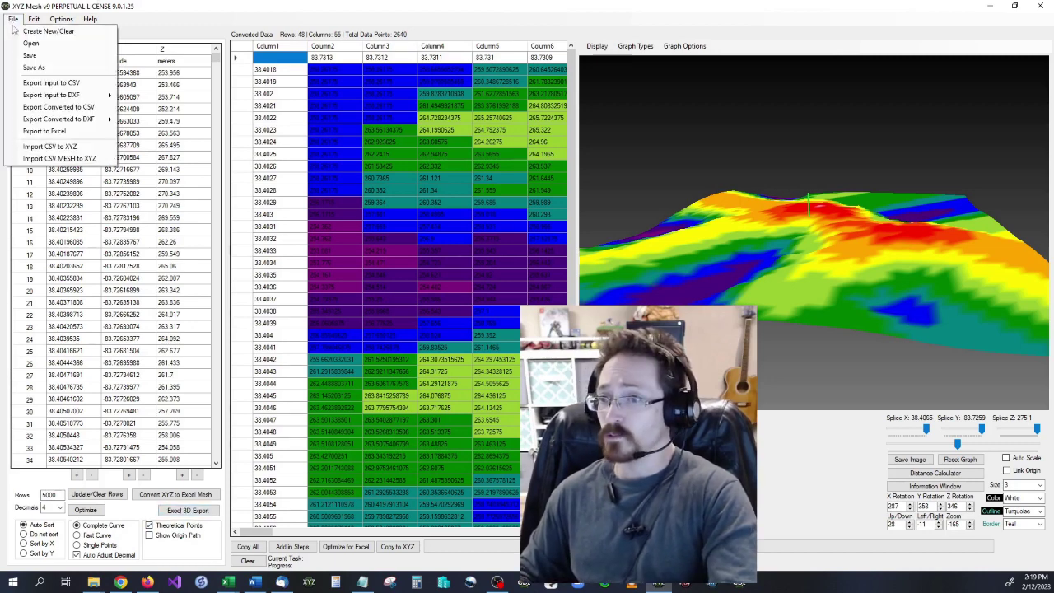
pyautogui.click(67, 137)
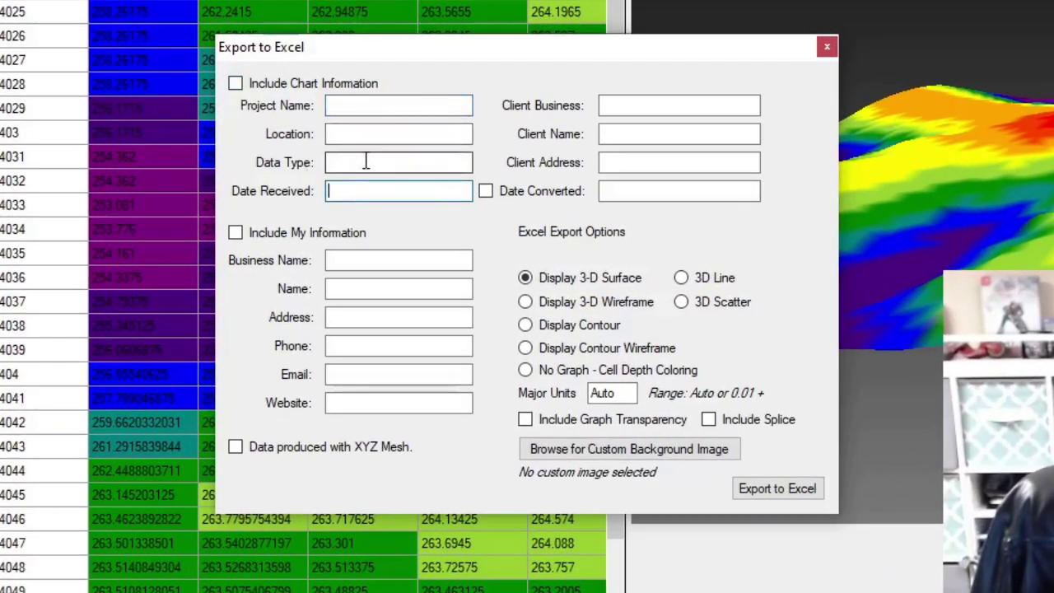
pyautogui.click(654, 105)
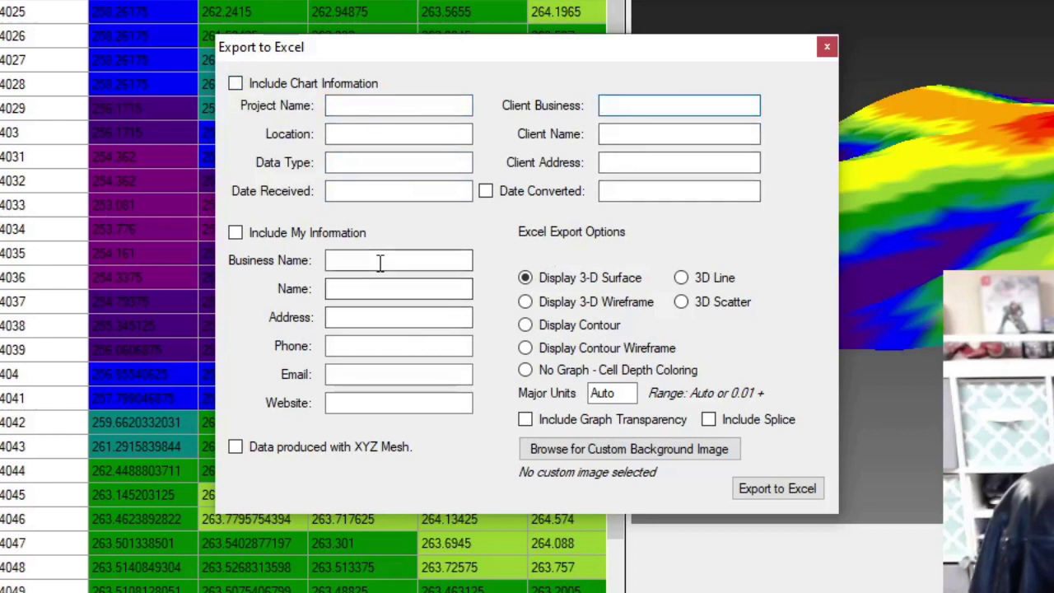
pyautogui.click(386, 401)
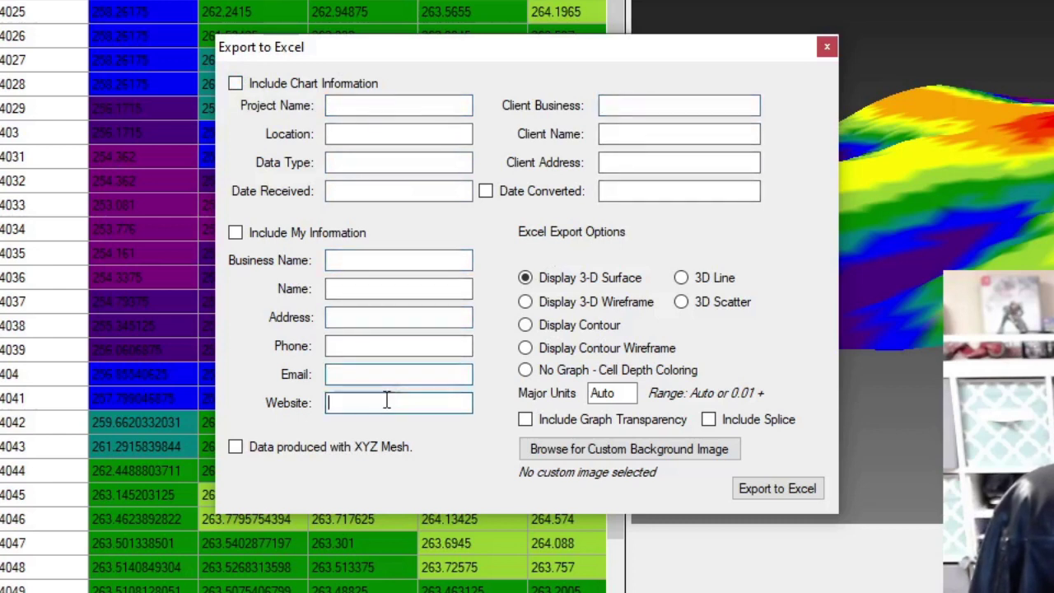
pyautogui.click(239, 232)
pyautogui.click(239, 232)
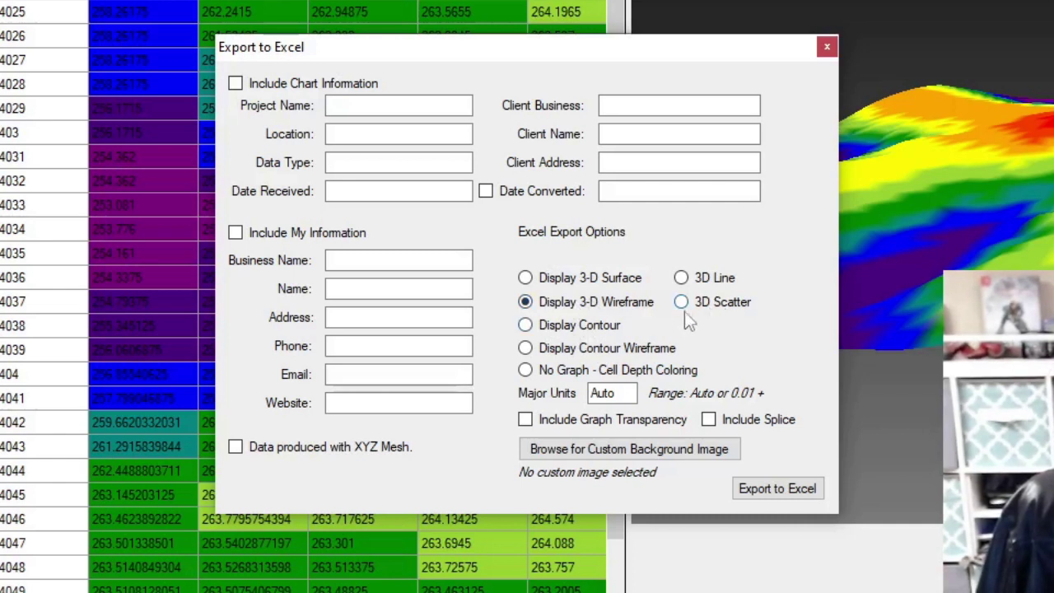
pyautogui.click(601, 348)
pyautogui.click(559, 280)
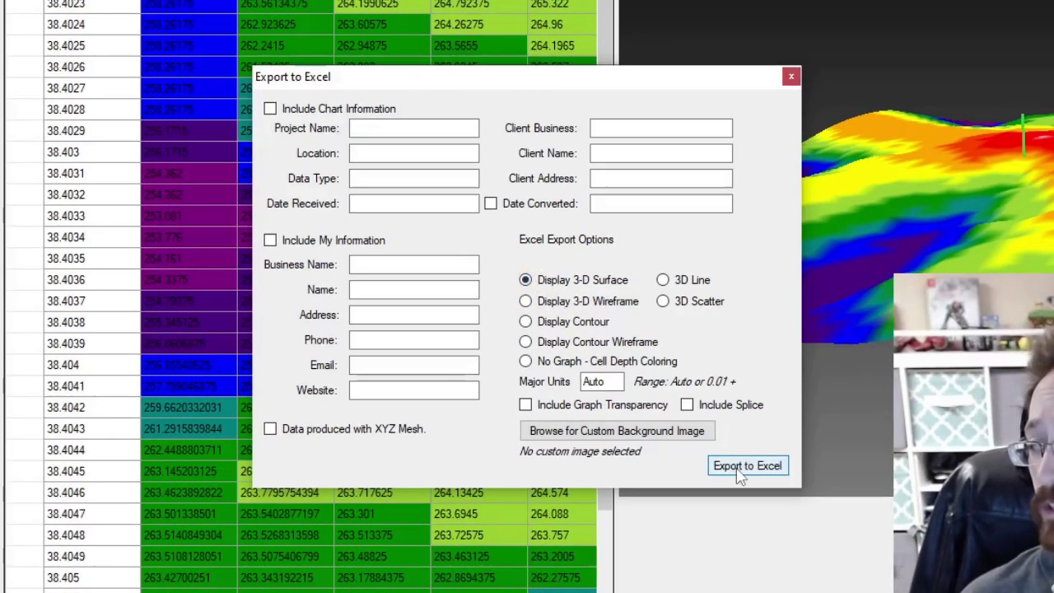
pyautogui.click(762, 492)
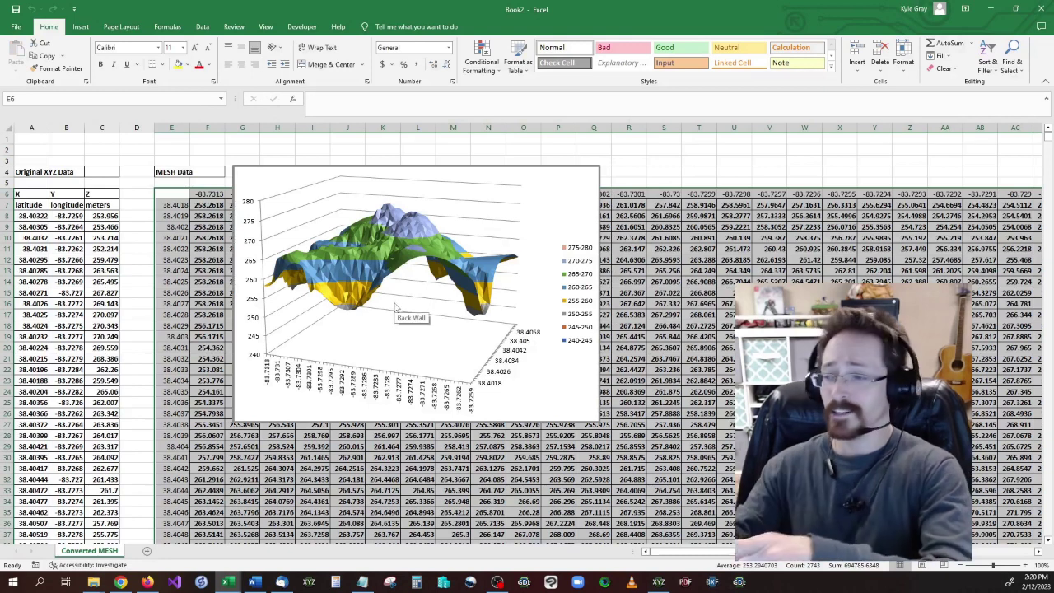
# Open the exported chart's 3-D Rotation settings in Excel and slightly adjust the viewing angle of the surface.
pyautogui.click(595, 203)
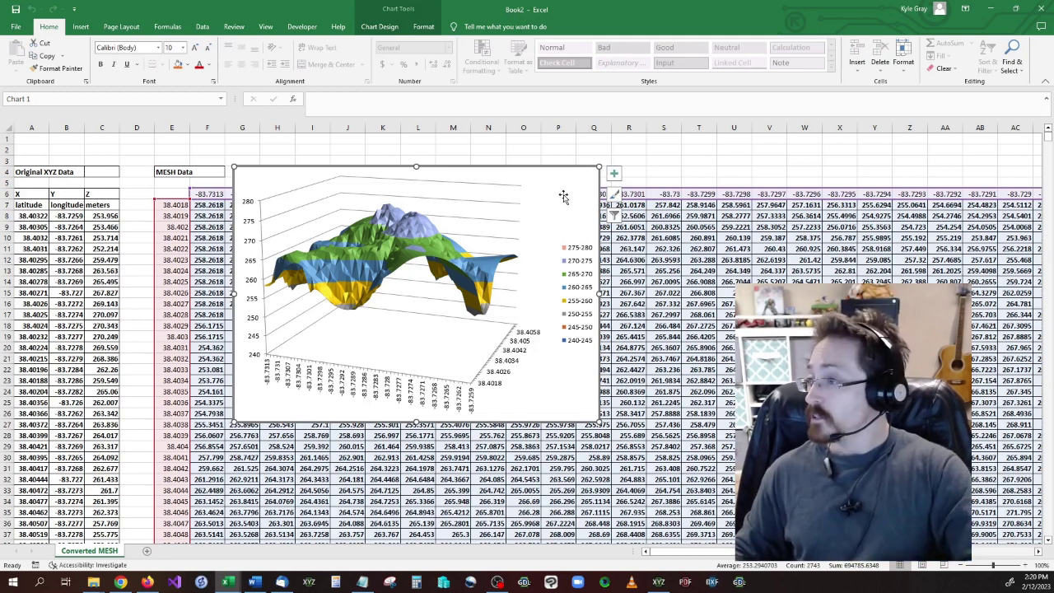
pyautogui.rightClick(528, 215)
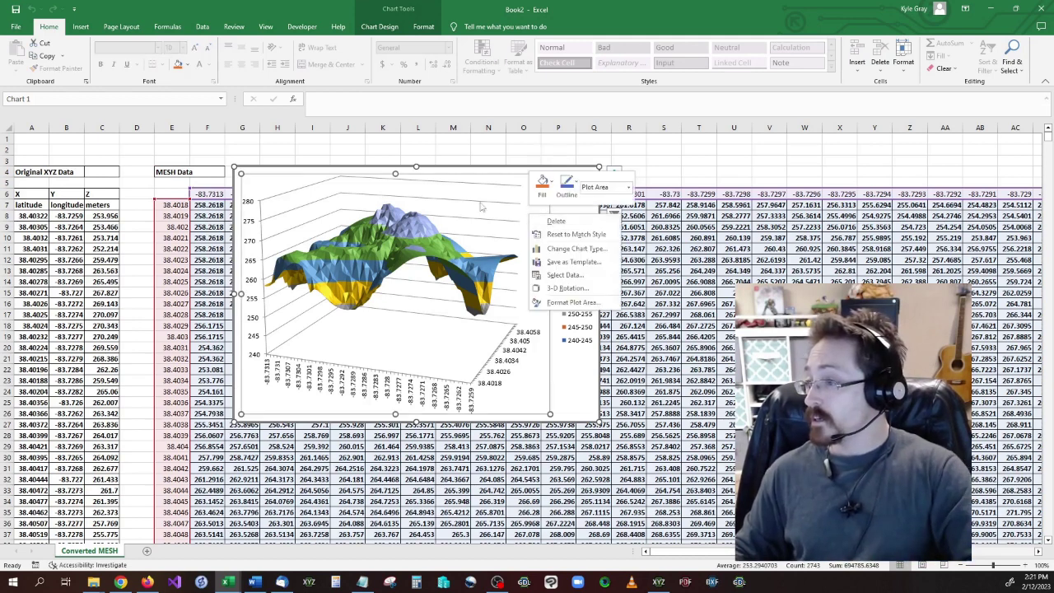
pyautogui.click(580, 288)
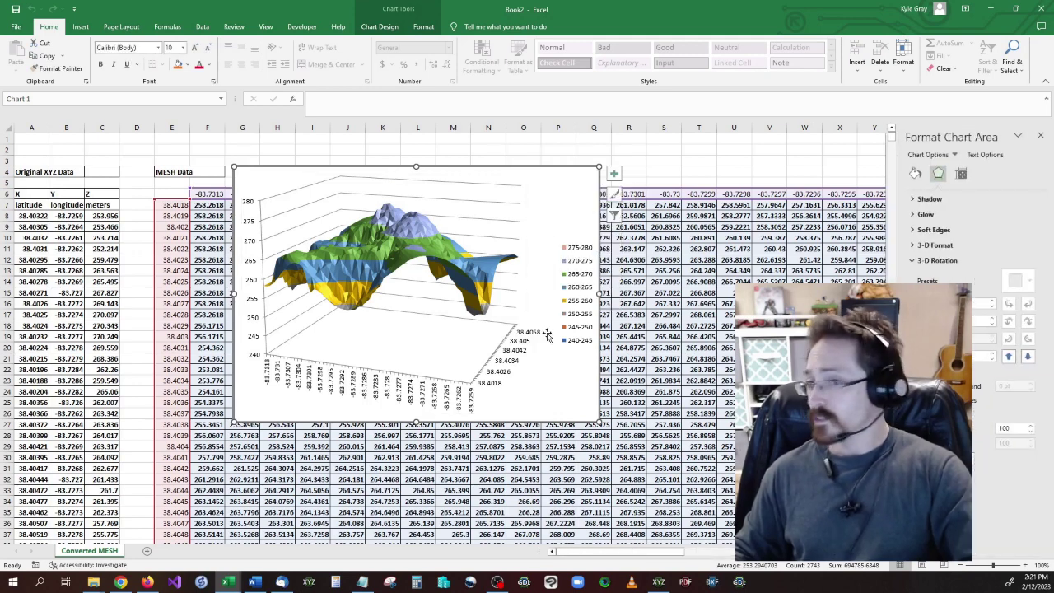
# Set the minimum bound of the chart's vertical elevation axis to 200.
pyautogui.click(956, 155)
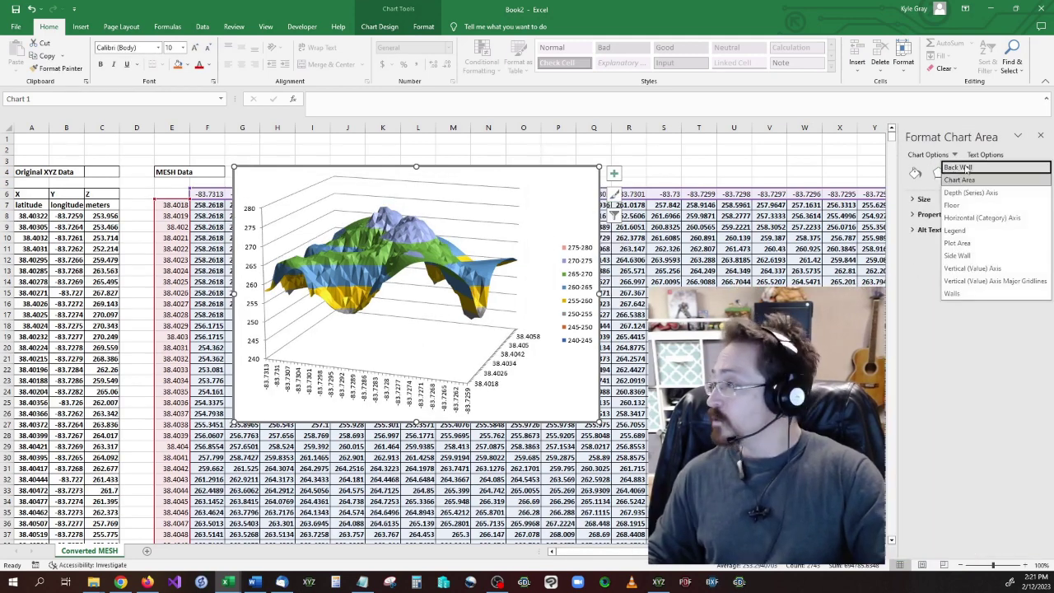
pyautogui.click(254, 257)
pyautogui.click(254, 251)
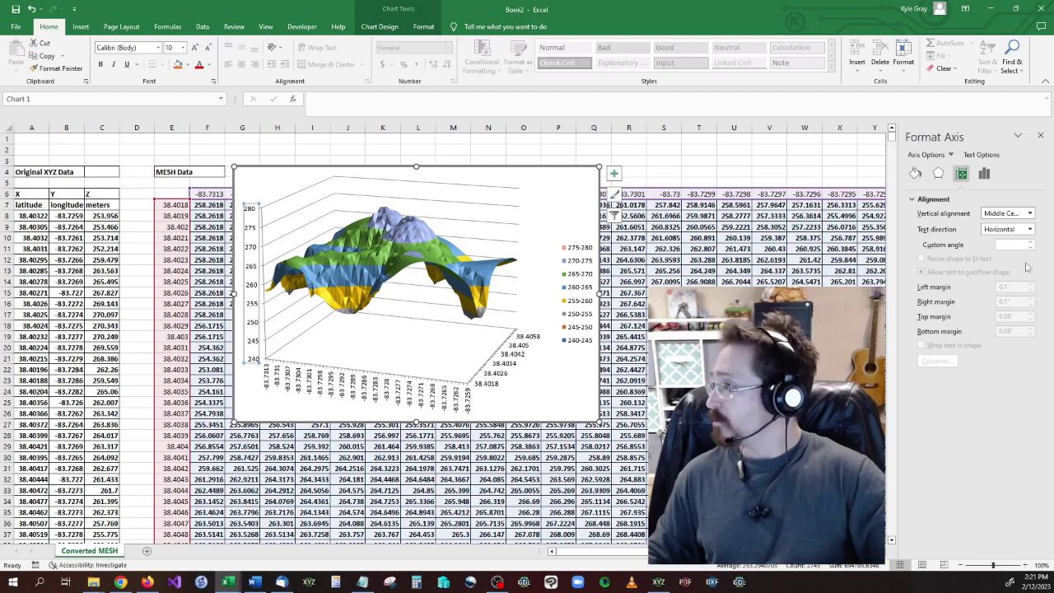
pyautogui.click(986, 179)
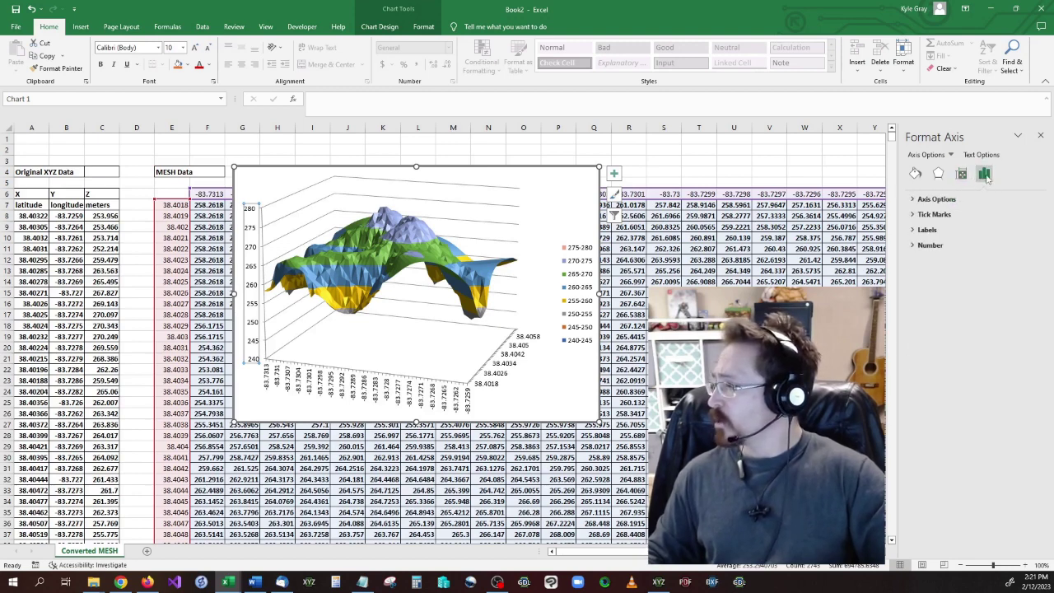
pyautogui.click(924, 198)
pyautogui.click(924, 198)
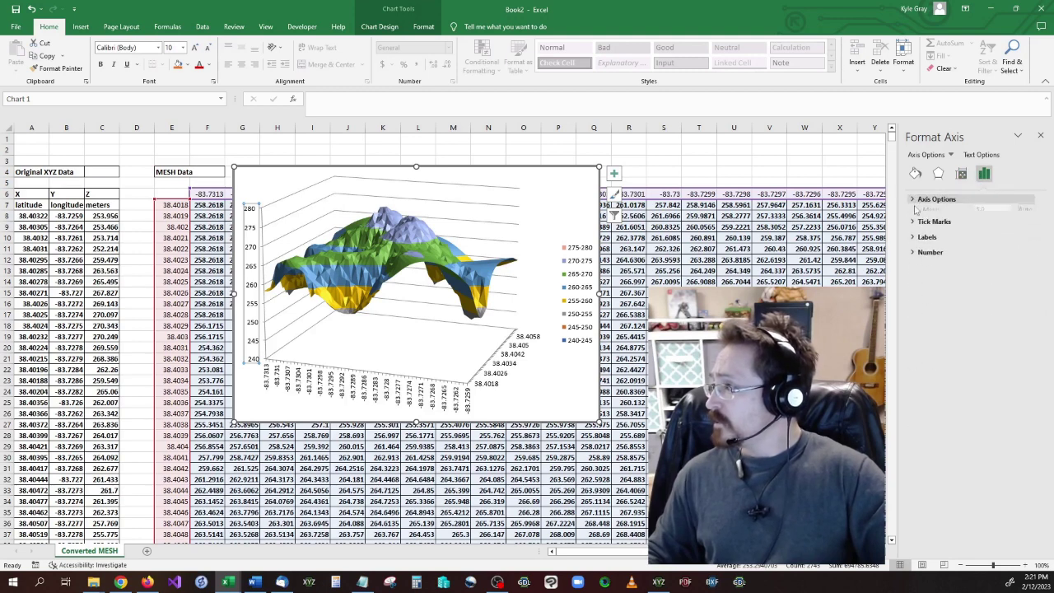
pyautogui.click(914, 215)
pyautogui.click(942, 200)
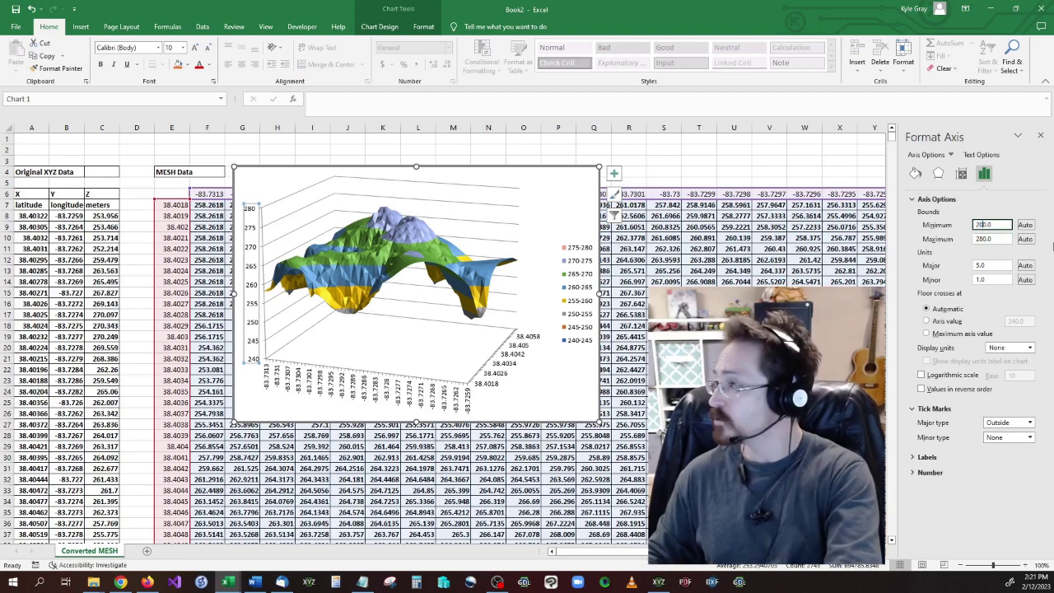
pyautogui.write('200')
# Raise the vertical axis maximum bound to 300 and further to 400 to flatten the charted surface, and deselect the chart.
pyautogui.click(994, 238)
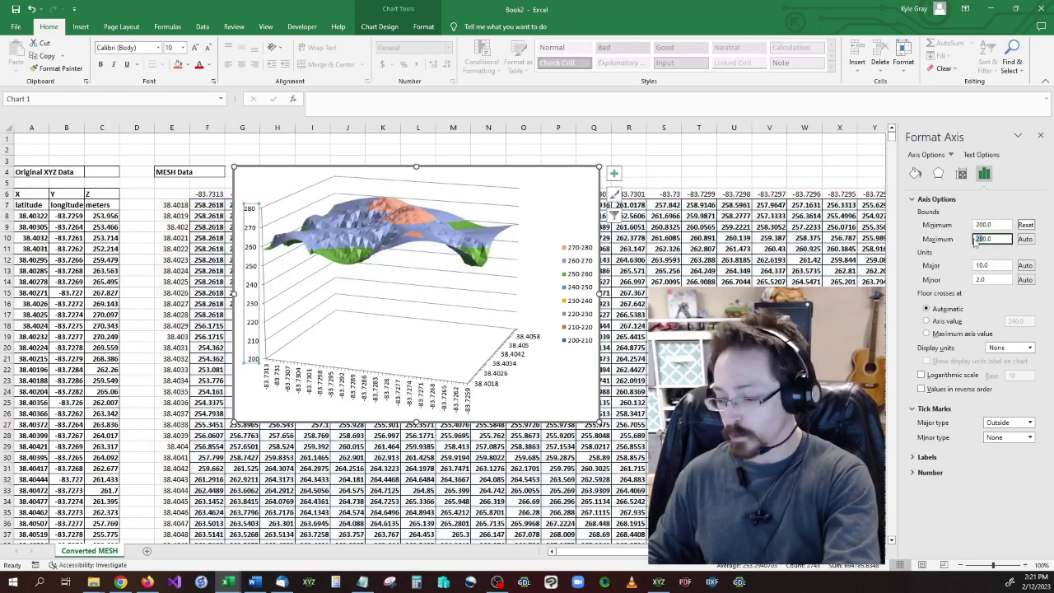
pyautogui.write('300.0')
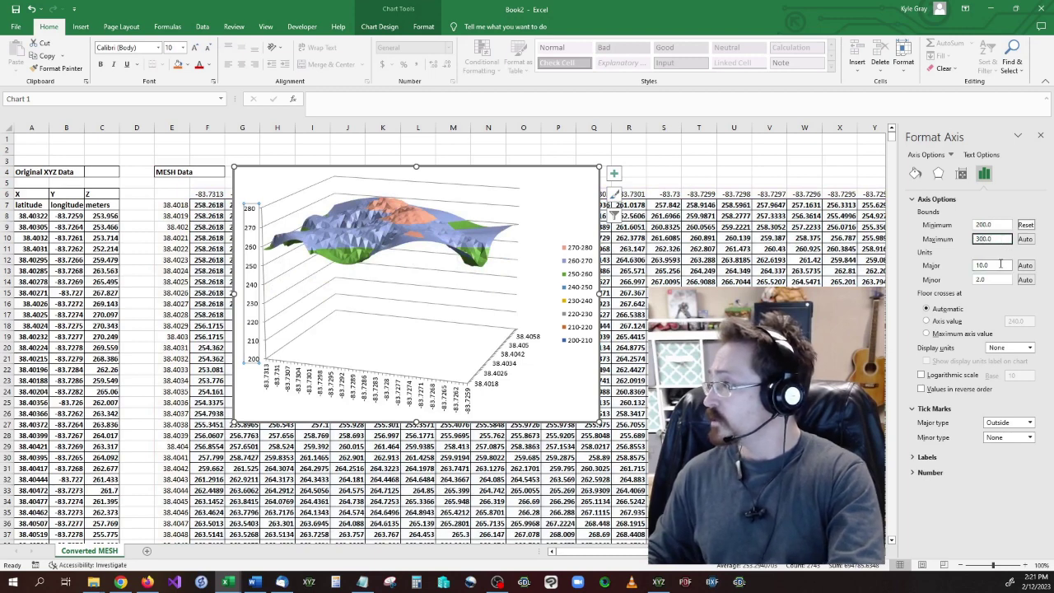
pyautogui.click(994, 265)
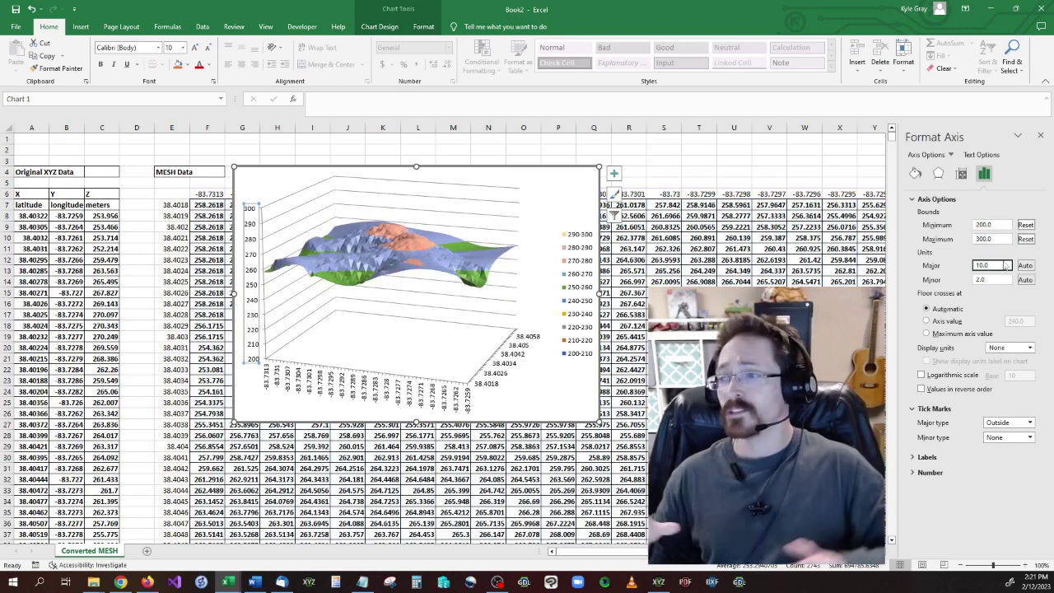
pyautogui.click(698, 216)
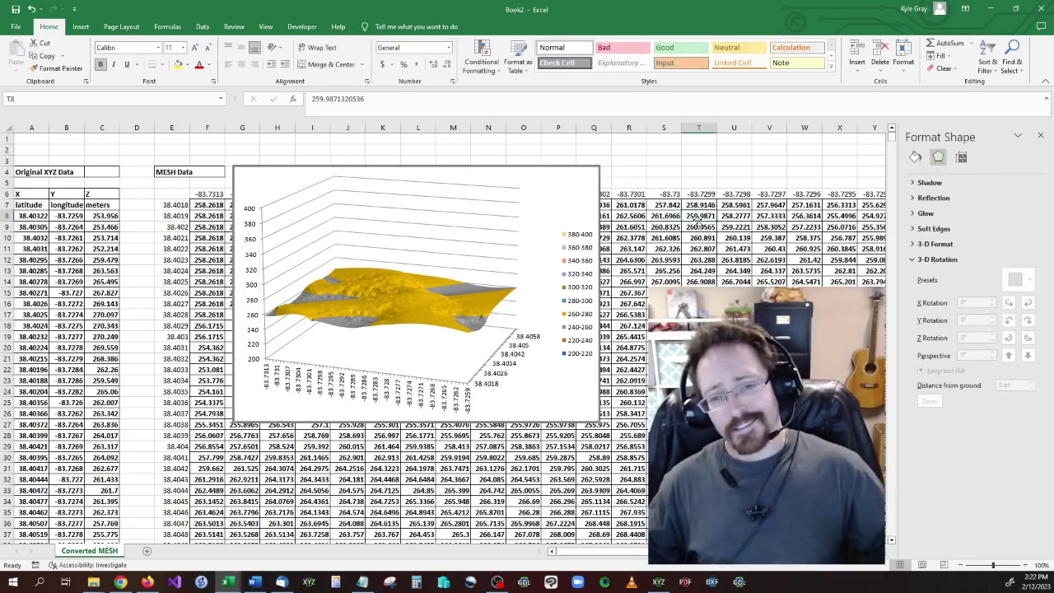
# Switch back to XYZ Mesh and inspect the surface graph from different angles and zoom levels.
pyautogui.click(658, 581)
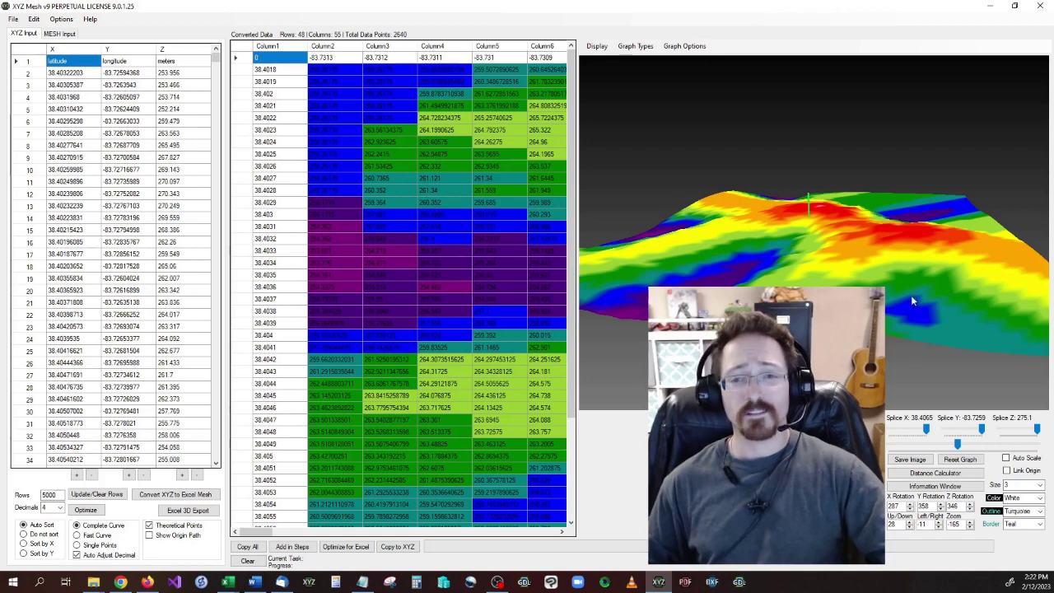
pyautogui.moveTo(913, 302); pyautogui.dragTo(787, 245)
pyautogui.scroll(-4, 781, 245)
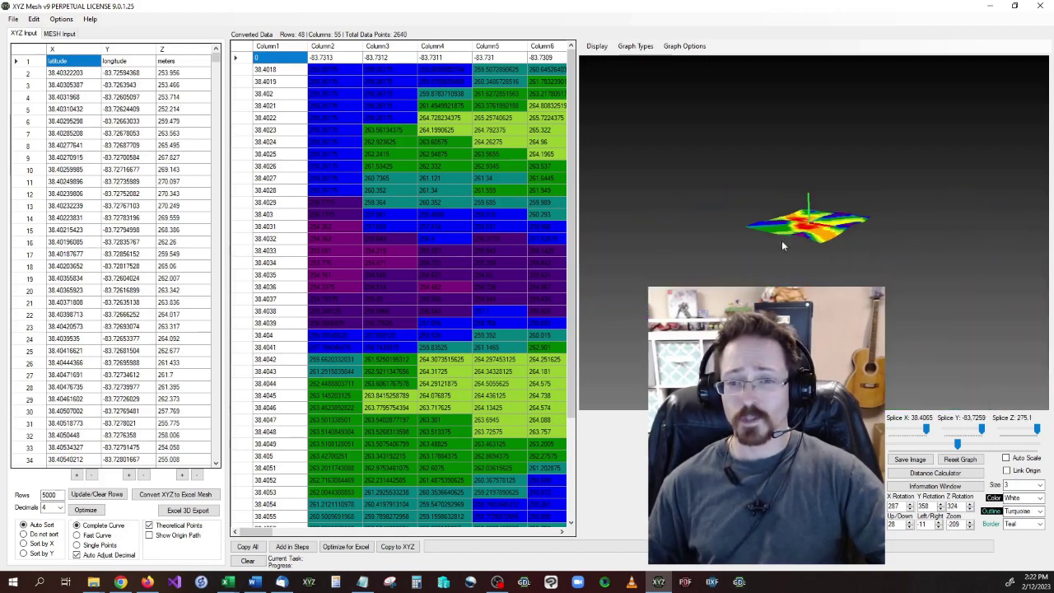
pyautogui.scroll(4, 781, 241)
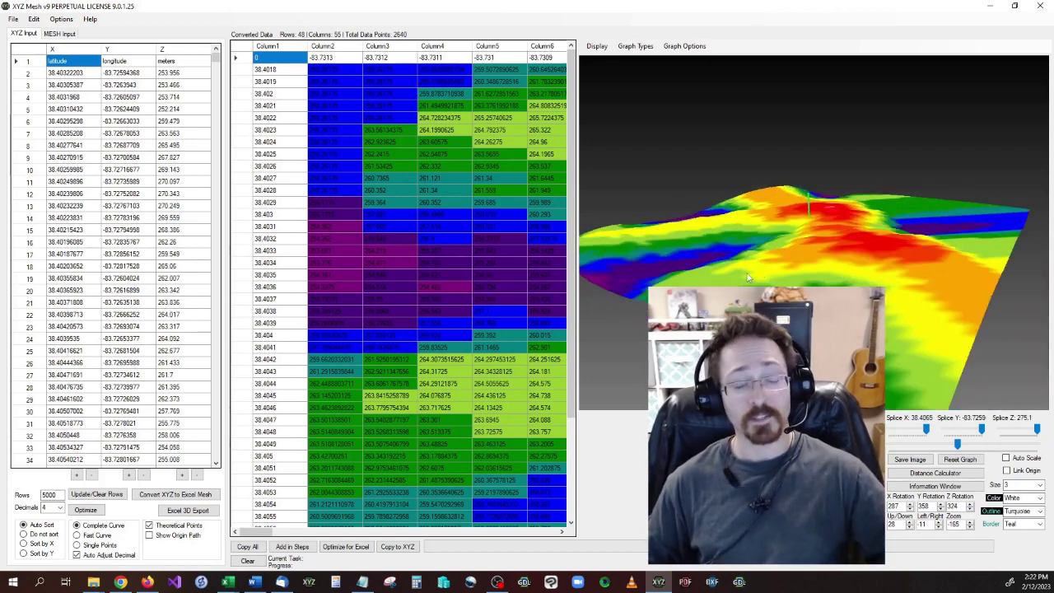
pyautogui.moveTo(748, 278); pyautogui.dragTo(921, 211)
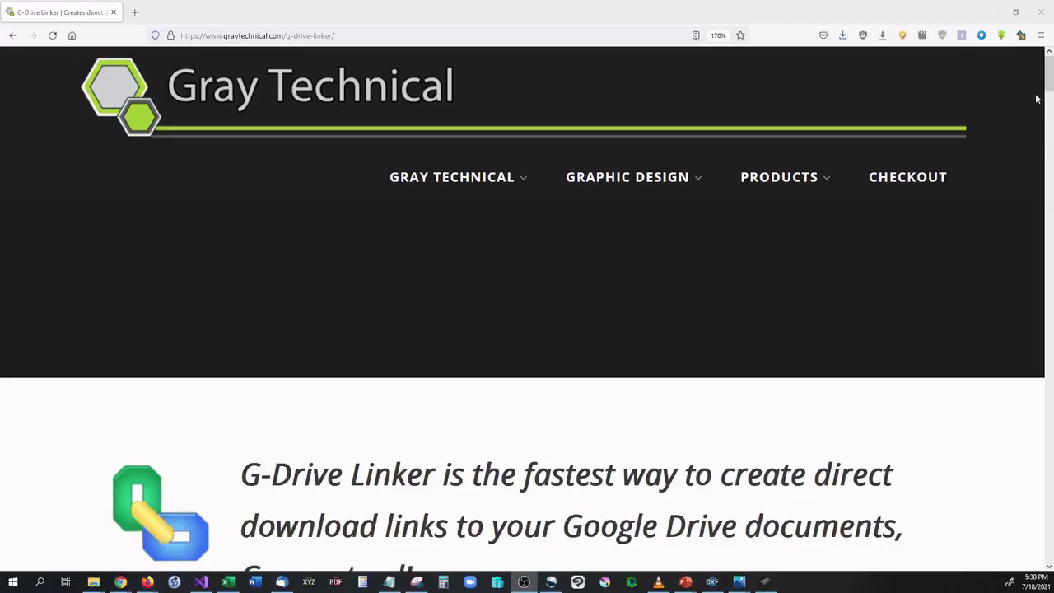
# In the browser, find the Tech News for You quote on the G-Drive Linker page, open its linked article and skim through it.
pyautogui.scroll(-10, 1038, 96)
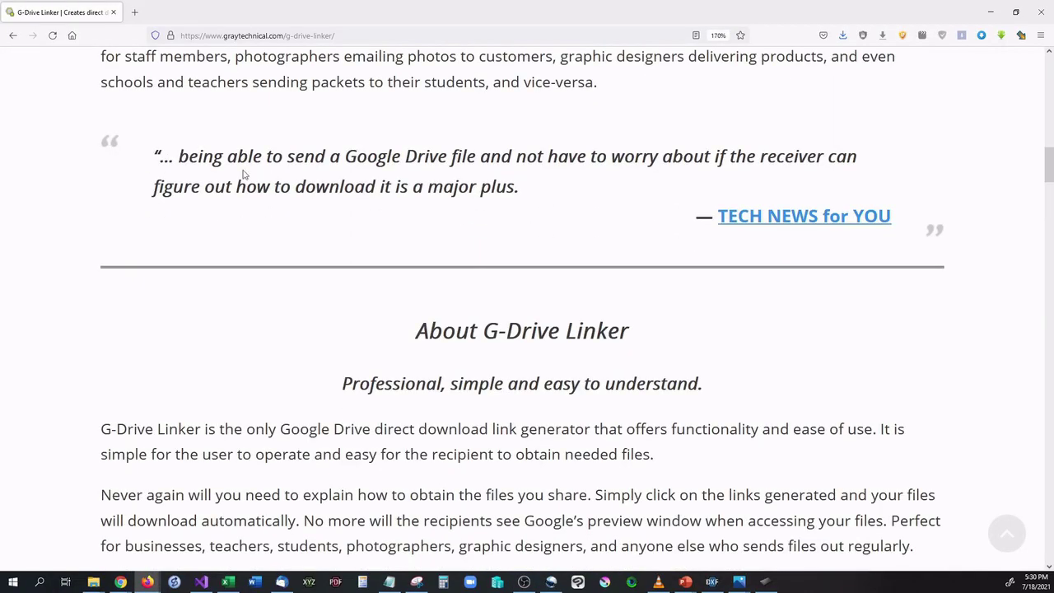
pyautogui.moveTo(158, 157); pyautogui.dragTo(912, 217)
pyautogui.click(804, 217)
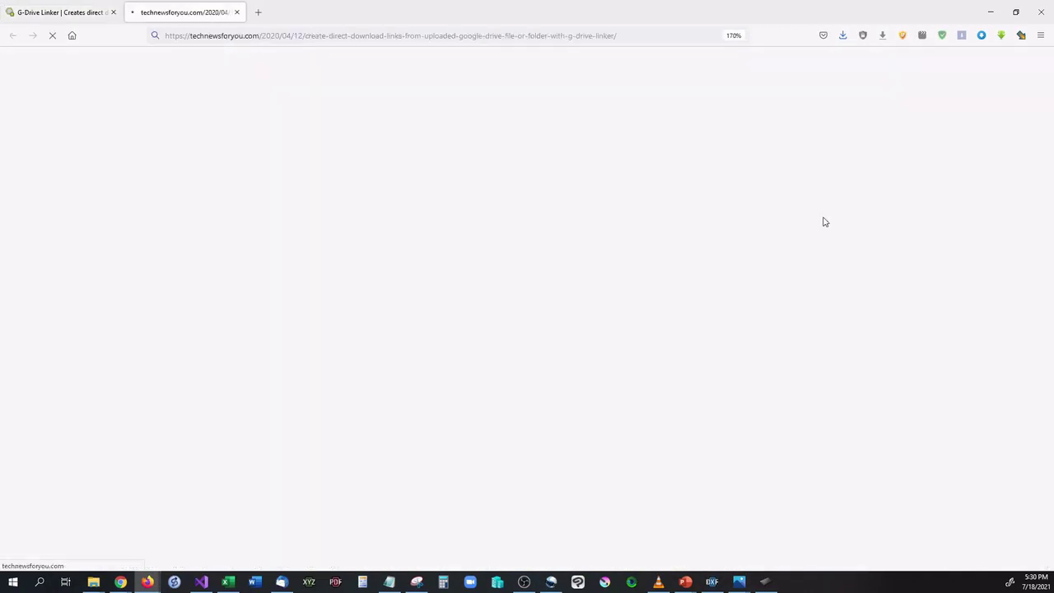
pyautogui.scroll(-15, 443, 419)
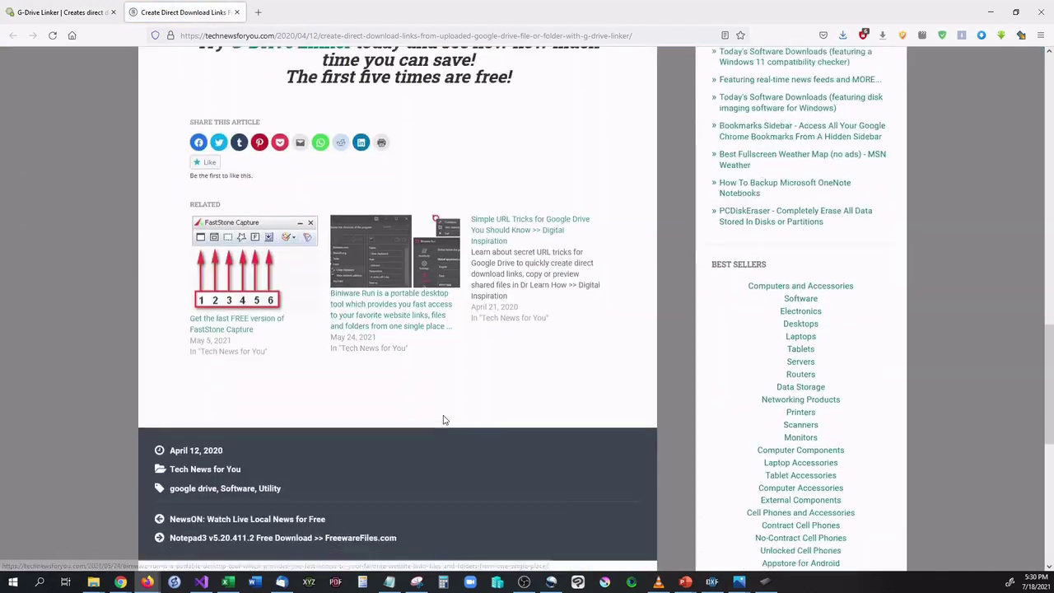